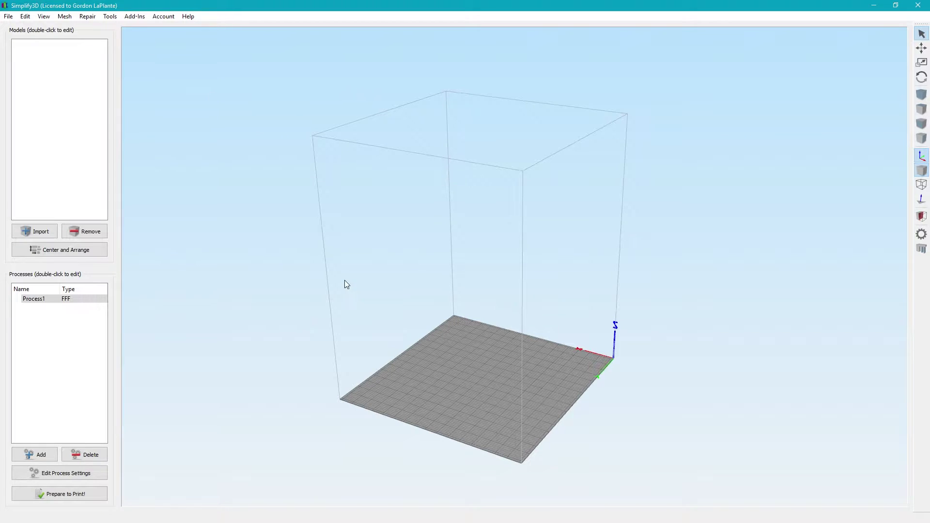
# Add gmax_1-5_xt-plus_s3d_full model_150707.stl as the printer model in the machine options and apply the change.
pyautogui.click(108, 18)
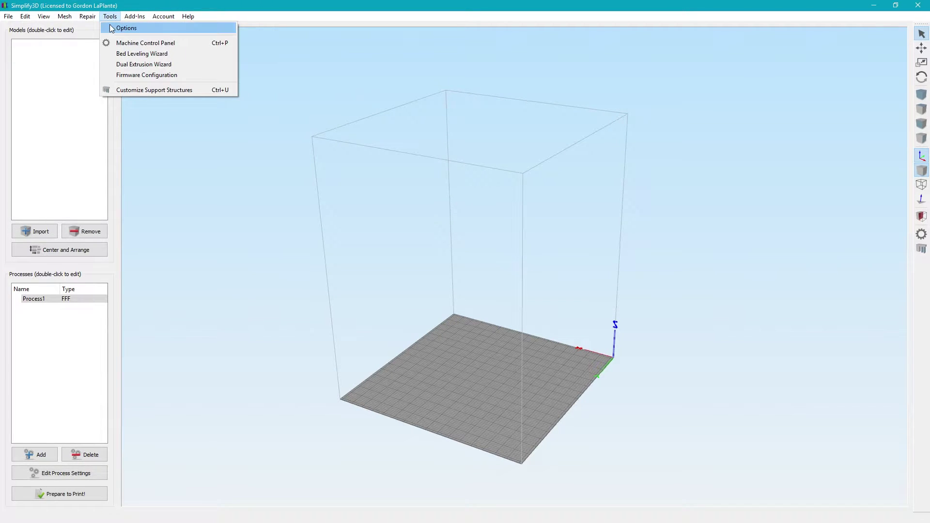
pyautogui.click(112, 28)
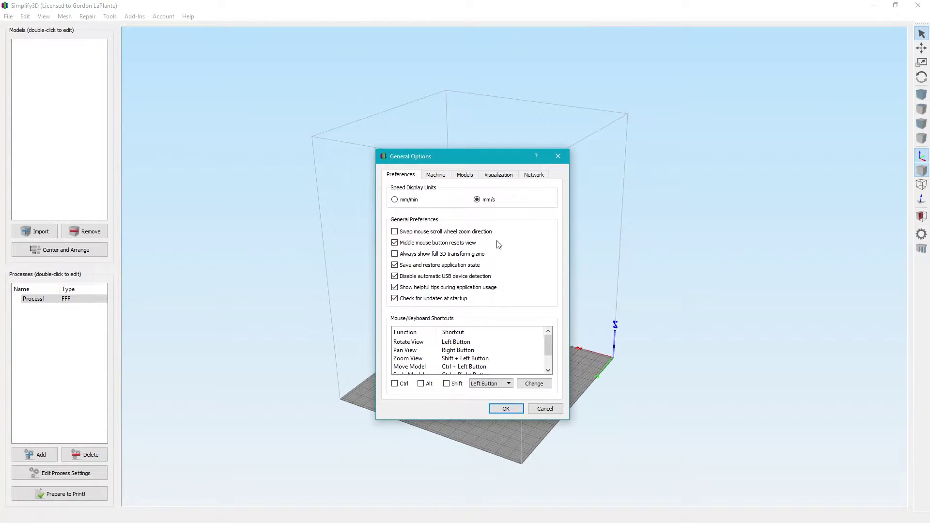
pyautogui.click(438, 178)
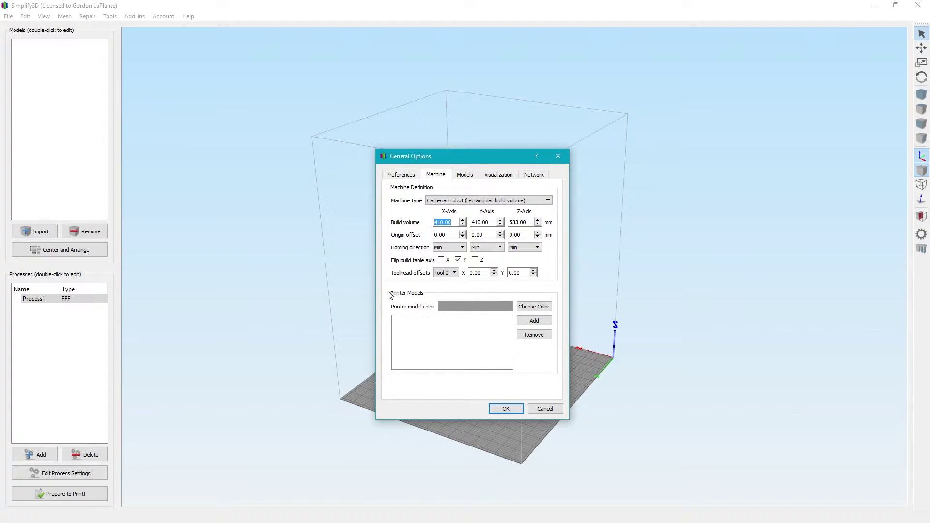
pyautogui.click(535, 321)
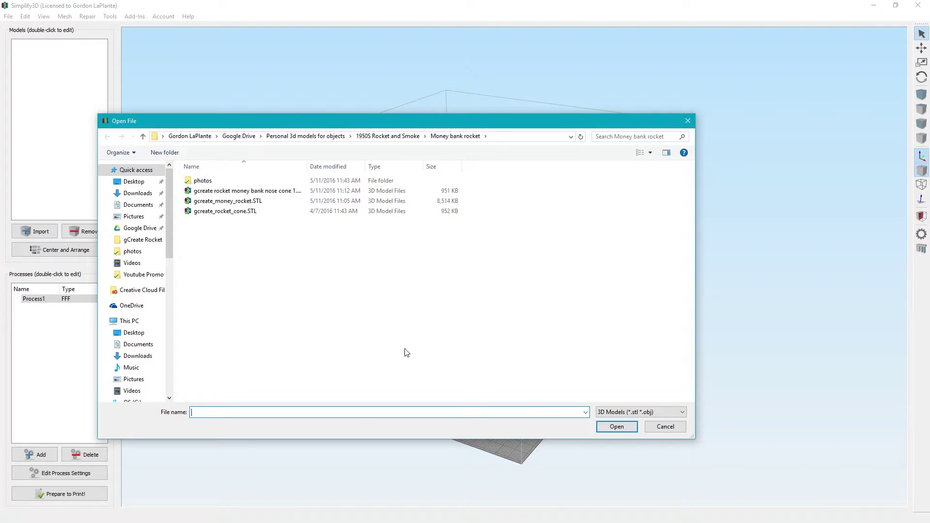
pyautogui.press('Escape')
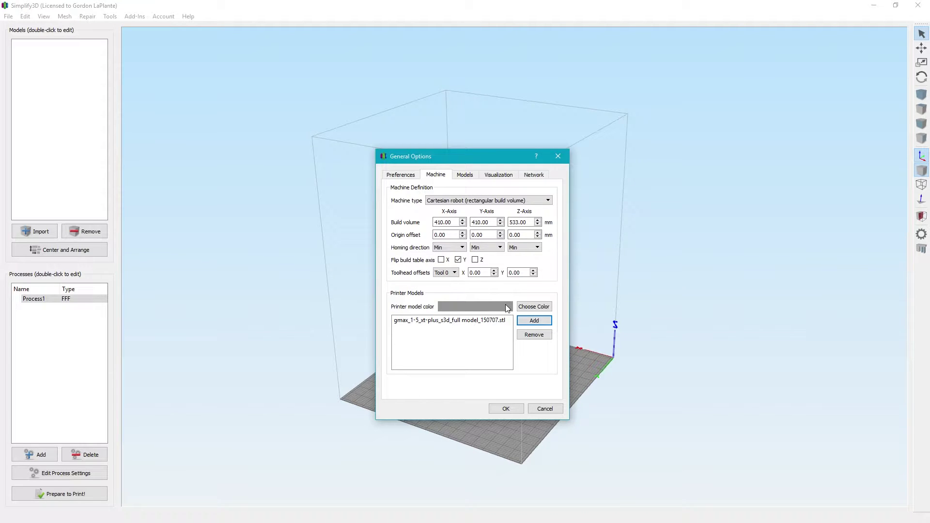
pyautogui.click(505, 408)
# Import the gcreate_money_rocket model and place it on the build plate.
pyautogui.moveTo(525, 419)
pyautogui.mouseDown()
pyautogui.moveTo(528, 385)
pyautogui.moveTo(478, 392)
pyautogui.moveTo(458, 423)
pyautogui.moveTo(553, 430)
pyautogui.moveTo(427, 400)
pyautogui.moveTo(537, 386)
pyautogui.moveTo(546, 402)
pyautogui.moveTo(539, 415)
pyautogui.mouseUp()
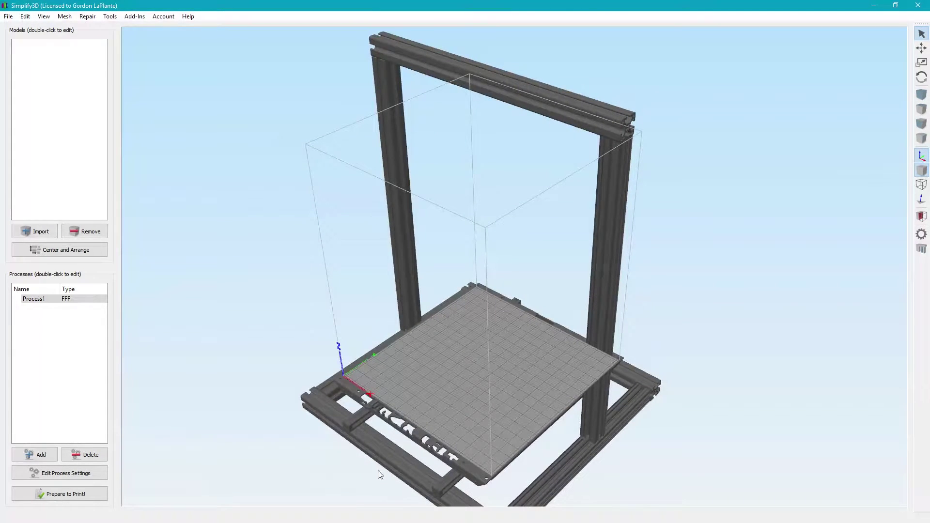
pyautogui.moveTo(595, 387); pyautogui.dragTo(495, 437)
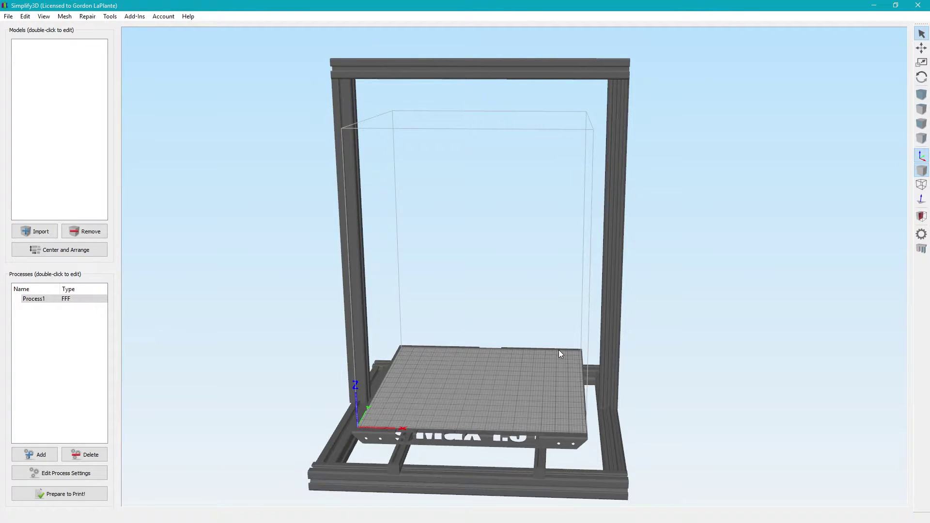
pyautogui.moveTo(559, 353); pyautogui.dragTo(385, 361)
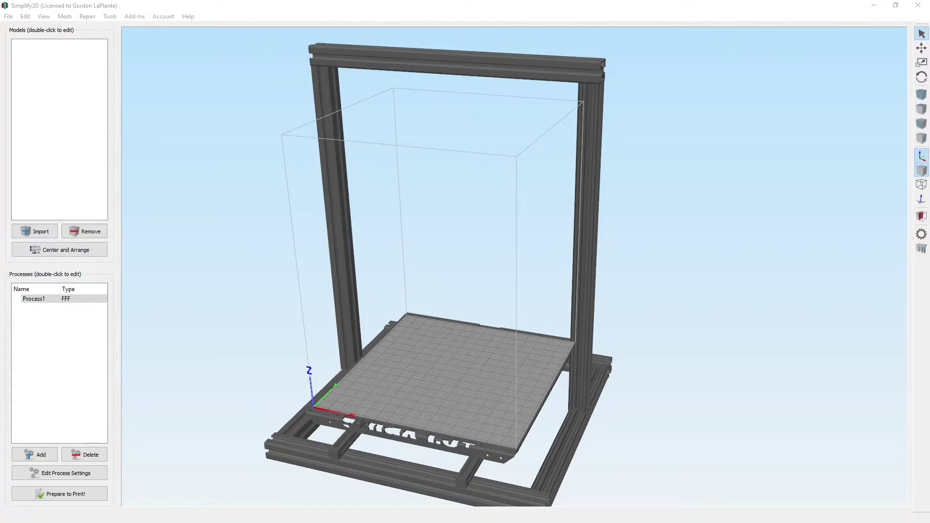
pyautogui.moveTo(419, 221); pyautogui.dragTo(419, 221)
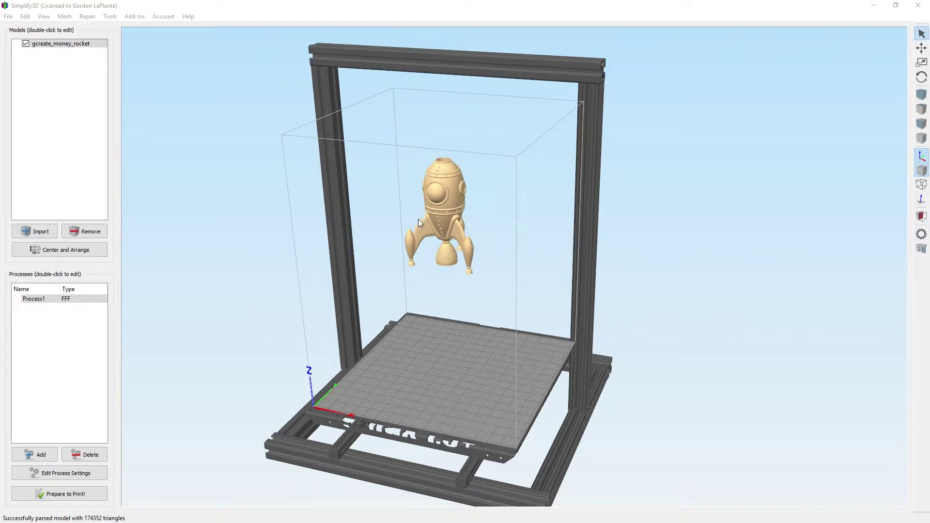
pyautogui.moveTo(423, 354); pyautogui.dragTo(398, 382)
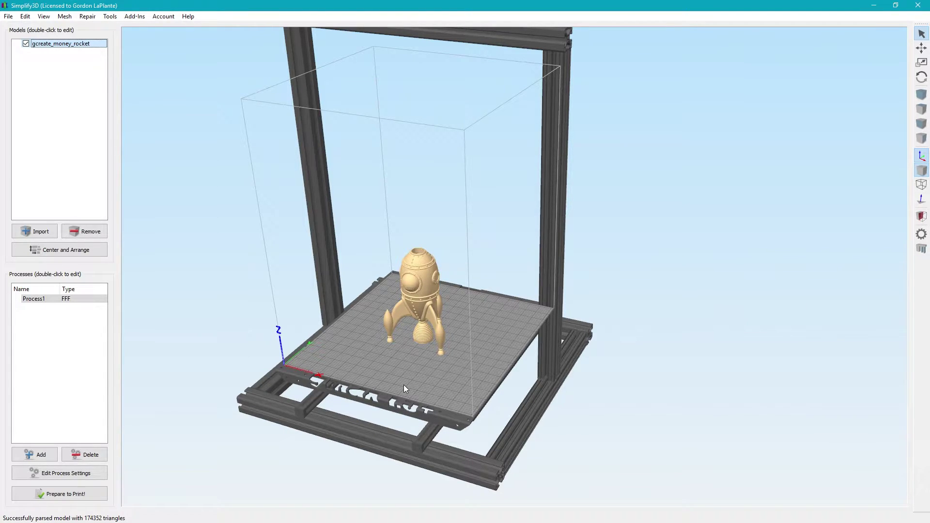
# Examine the rocket model from several sides, including its coin slot and the opening at its tip.
pyautogui.moveTo(403, 385); pyautogui.dragTo(373, 319)
pyautogui.scroll(5, 379, 271)
pyautogui.moveTo(381, 275); pyautogui.dragTo(489, 302, button='right')
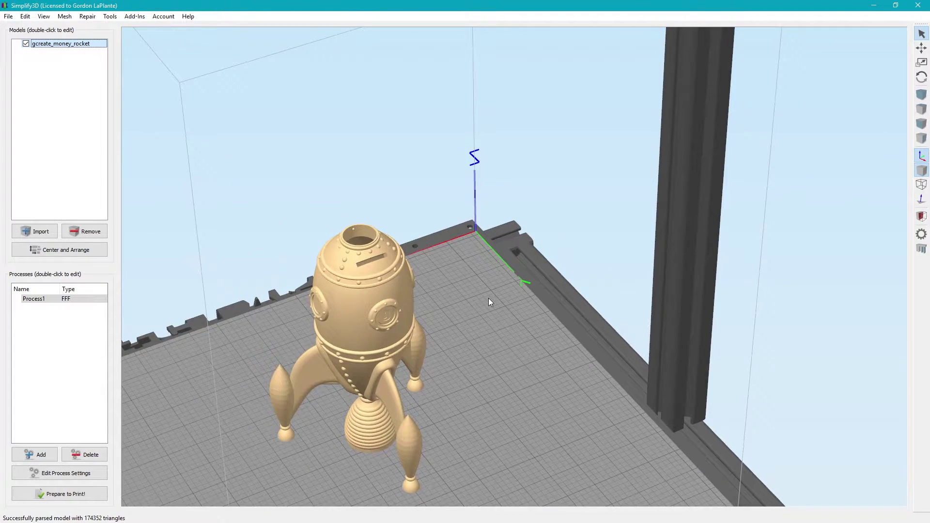
pyautogui.scroll(3, 489, 302)
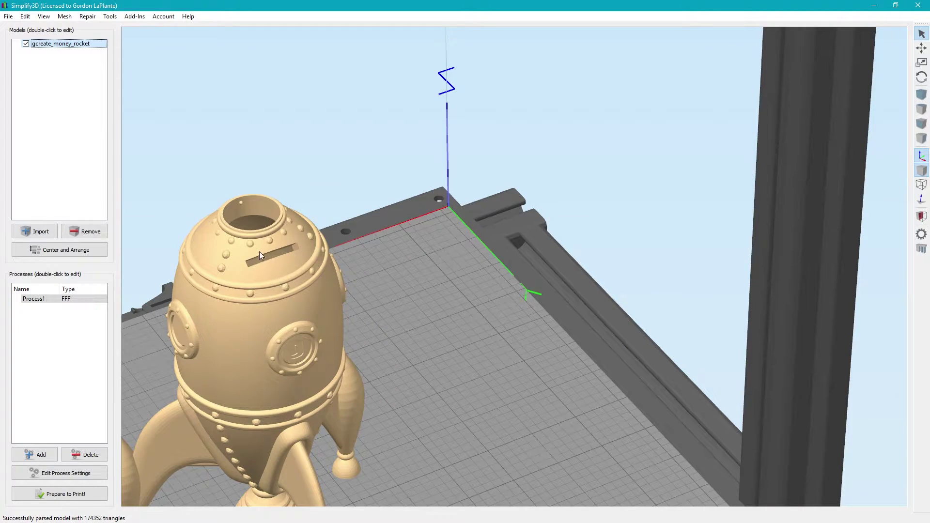
pyautogui.moveTo(302, 246); pyautogui.dragTo(678, 325)
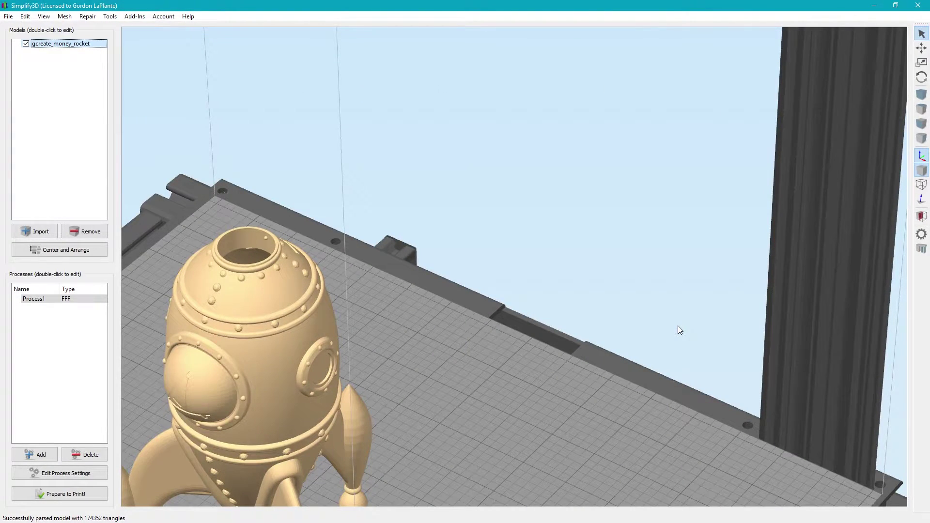
pyautogui.scroll(-5, 627, 397)
pyautogui.moveTo(266, 302); pyautogui.dragTo(361, 288)
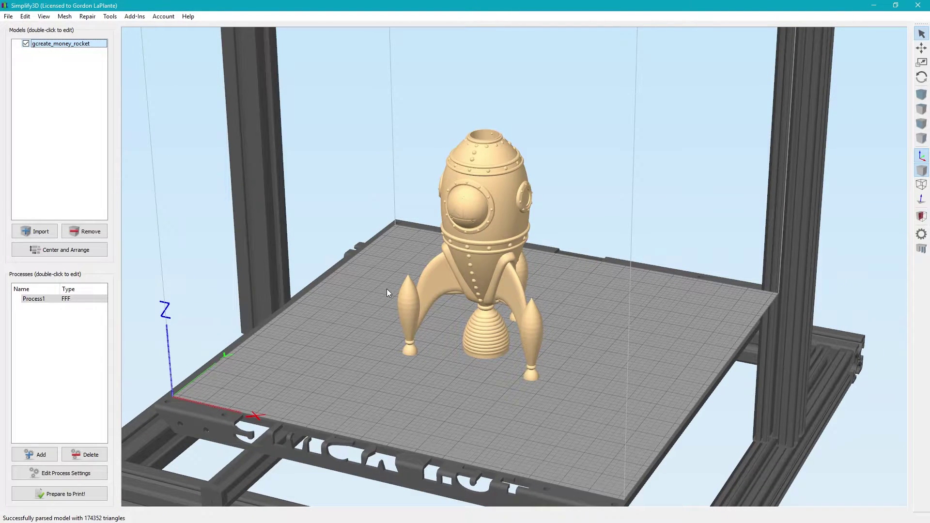
# Open the settings of Process1 and display its layer settings.
pyautogui.click(30, 298)
pyautogui.click(32, 300)
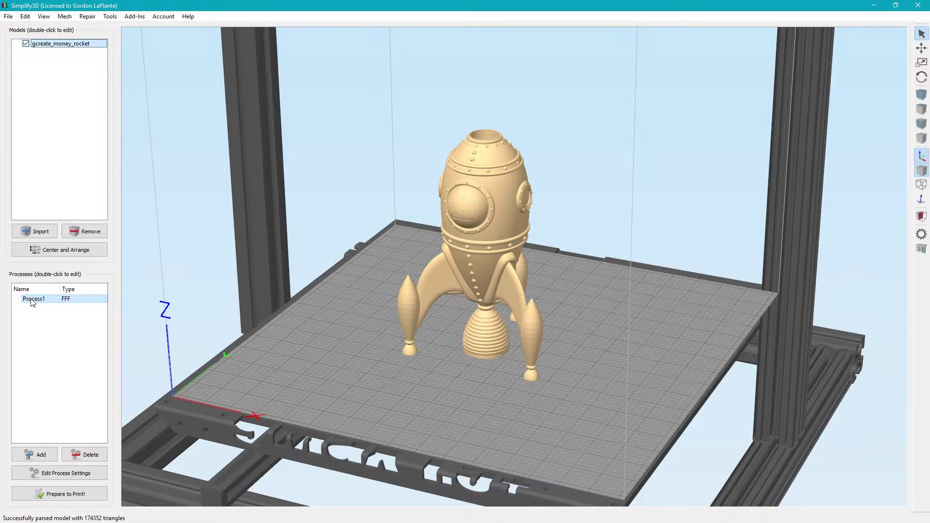
pyautogui.click(52, 477)
pyautogui.moveTo(334, 99); pyautogui.dragTo(344, 87)
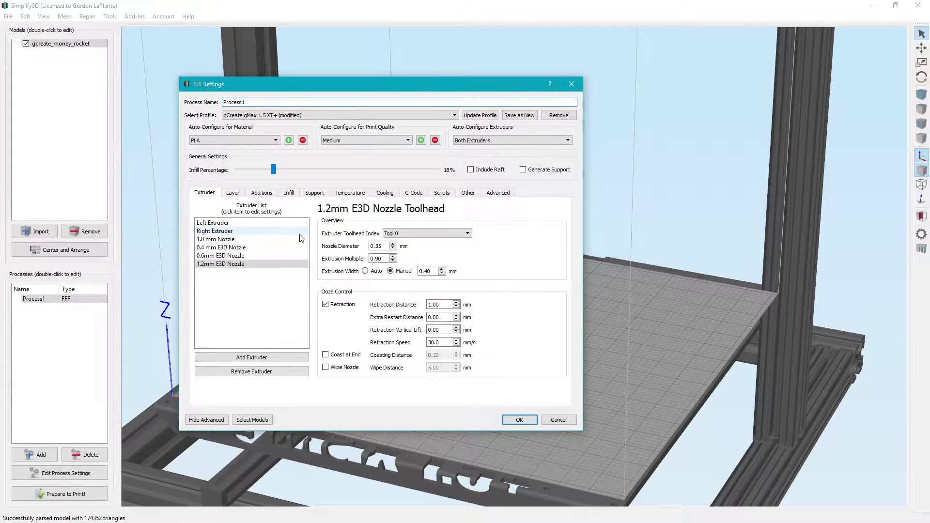
pyautogui.click(233, 193)
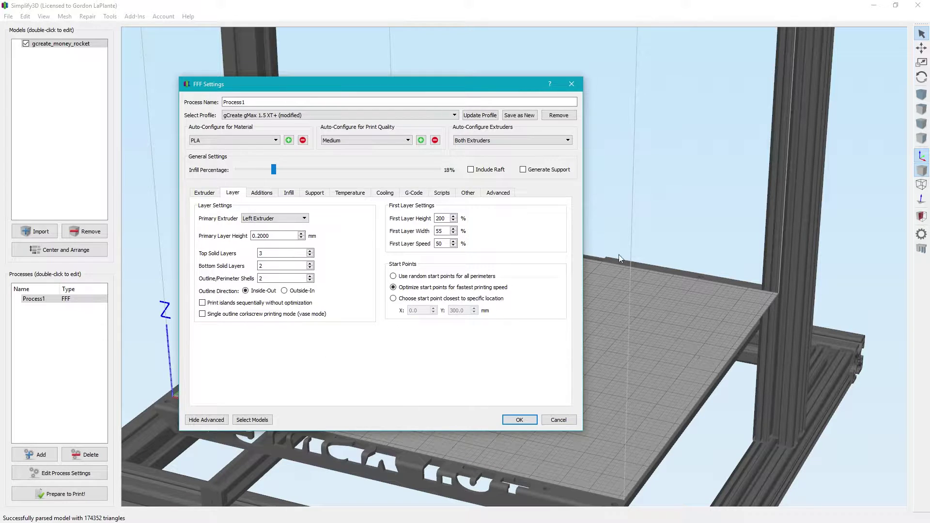
pyautogui.moveTo(441, 80); pyautogui.dragTo(430, 51)
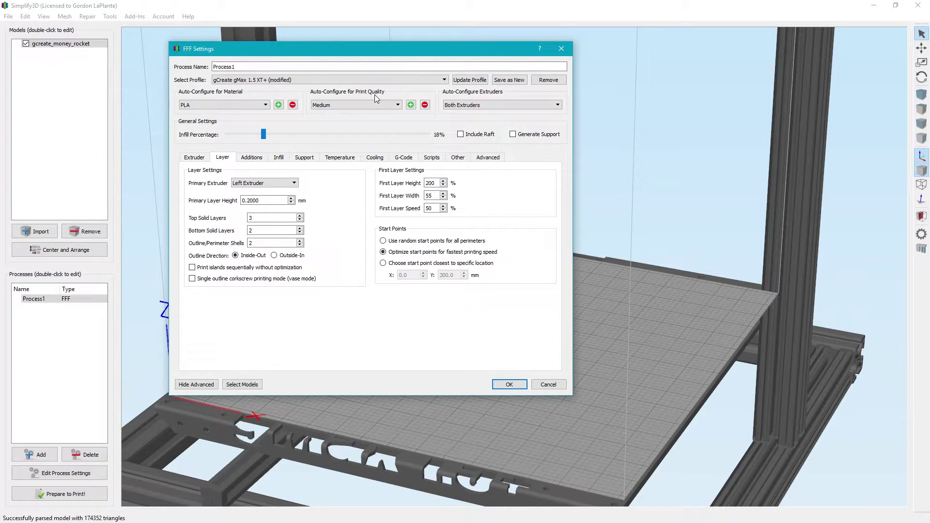
# Review the toolhead settings of the 0.4 mm E3D Nozzle in the extruder list.
pyautogui.click(193, 158)
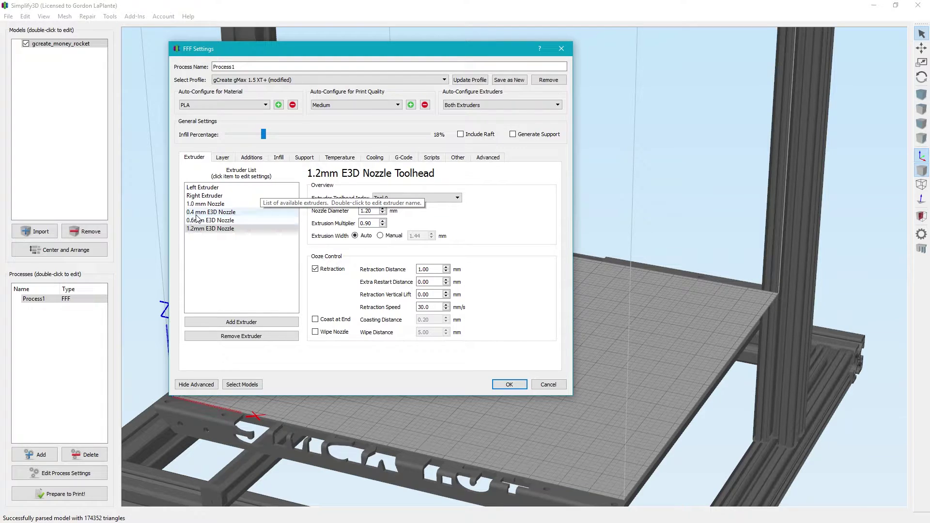
pyautogui.click(236, 215)
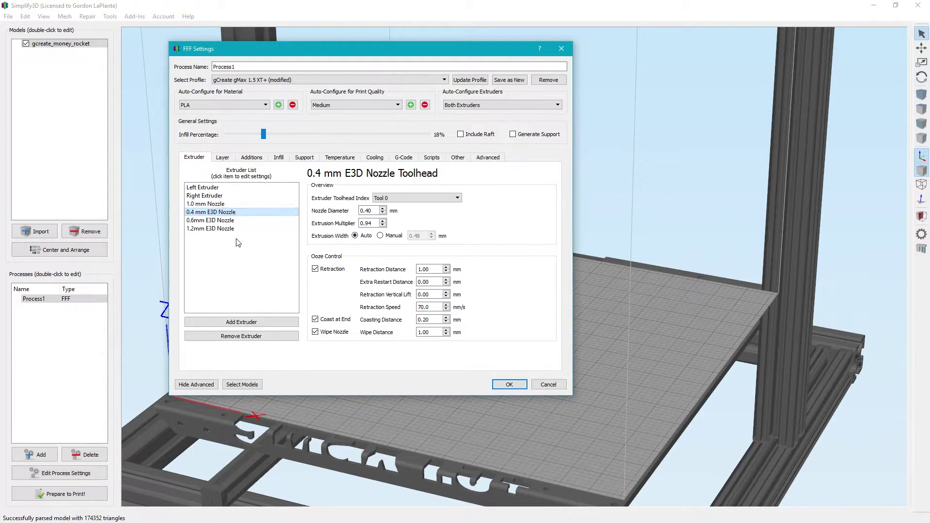
pyautogui.click(259, 322)
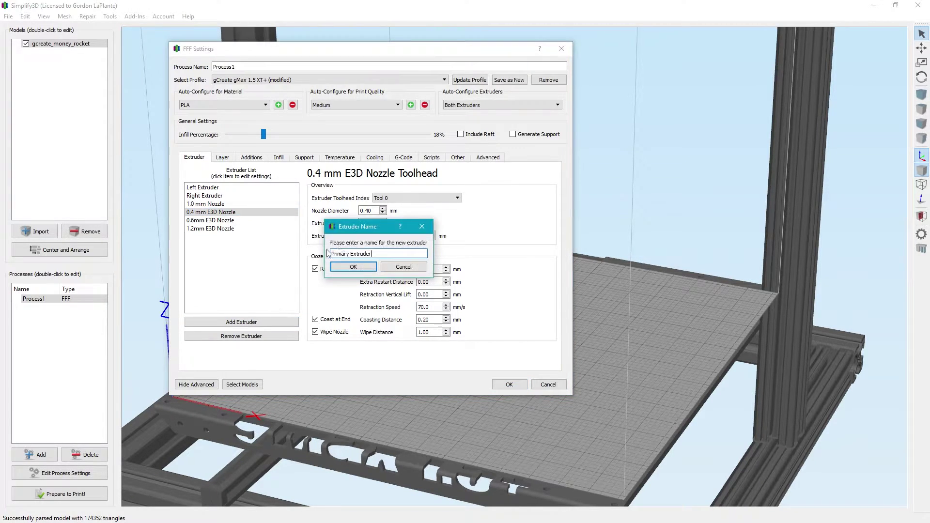
pyautogui.click(399, 266)
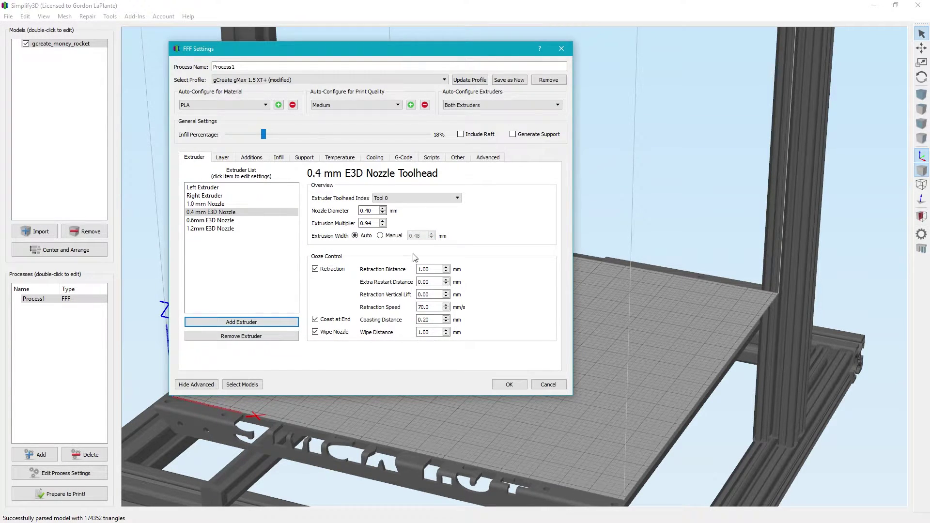
pyautogui.click(243, 213)
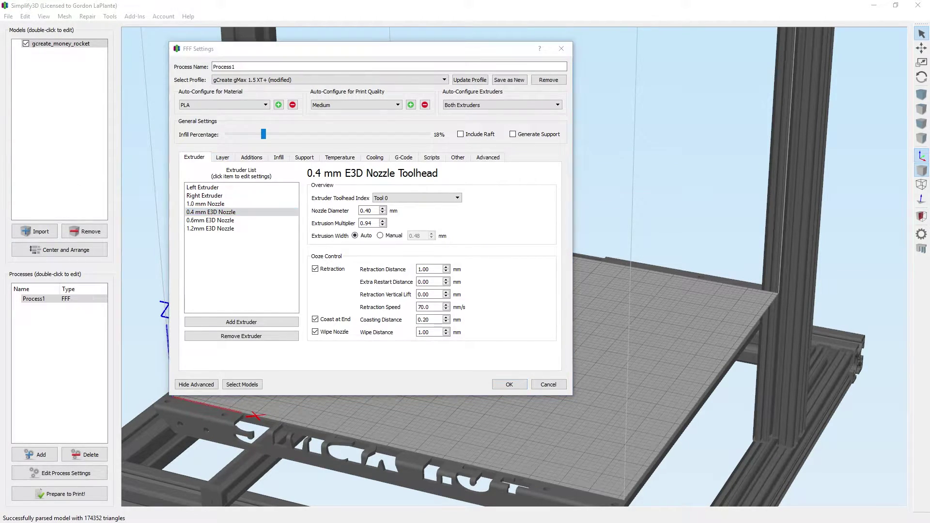
# Set the primary extruder in the layer settings to the 0.4 mm E3D Nozzle.
pyautogui.click(222, 159)
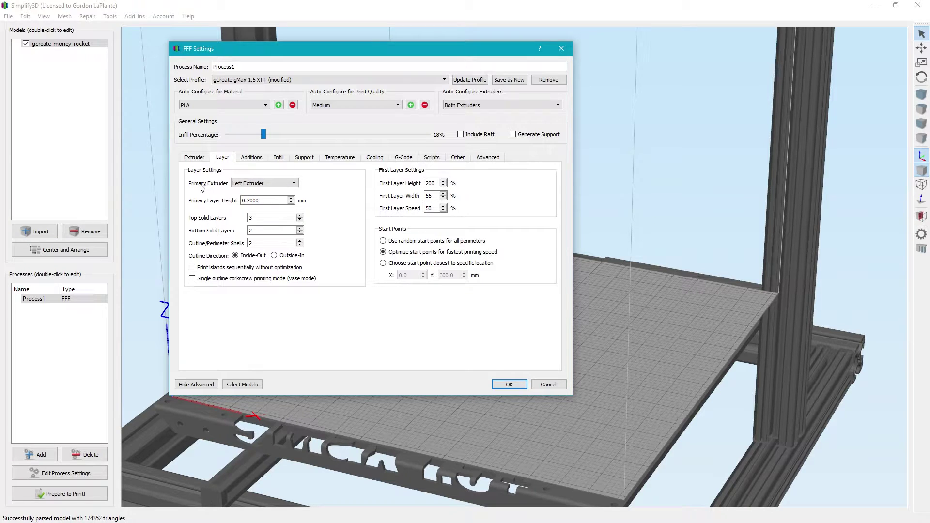
pyautogui.click(265, 183)
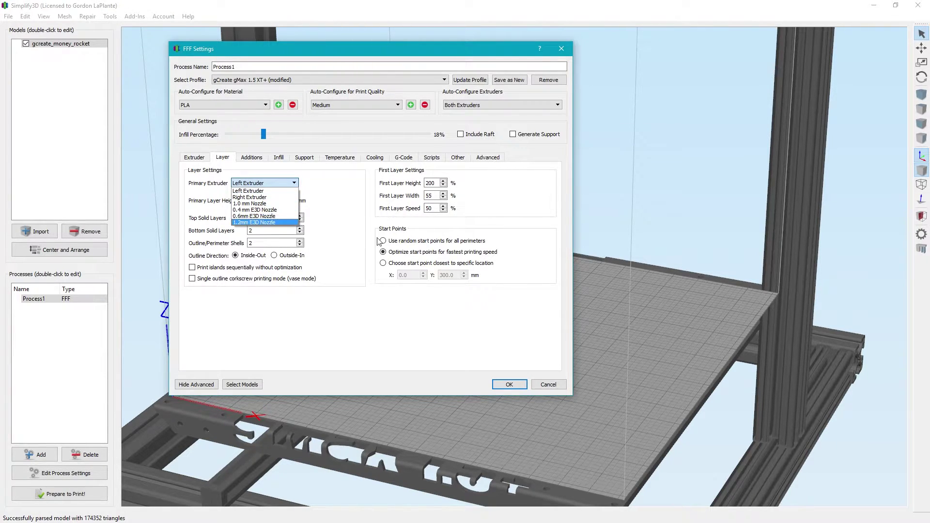
pyautogui.click(331, 216)
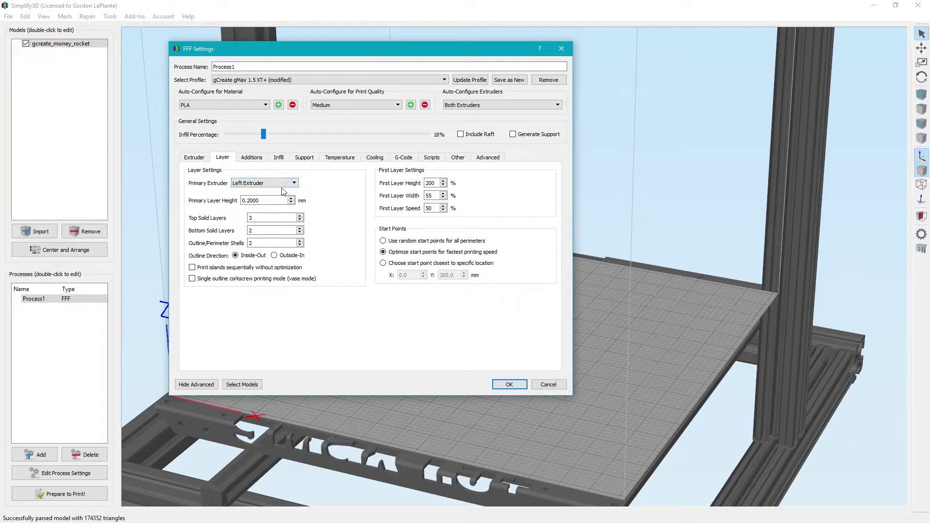
pyautogui.click(246, 185)
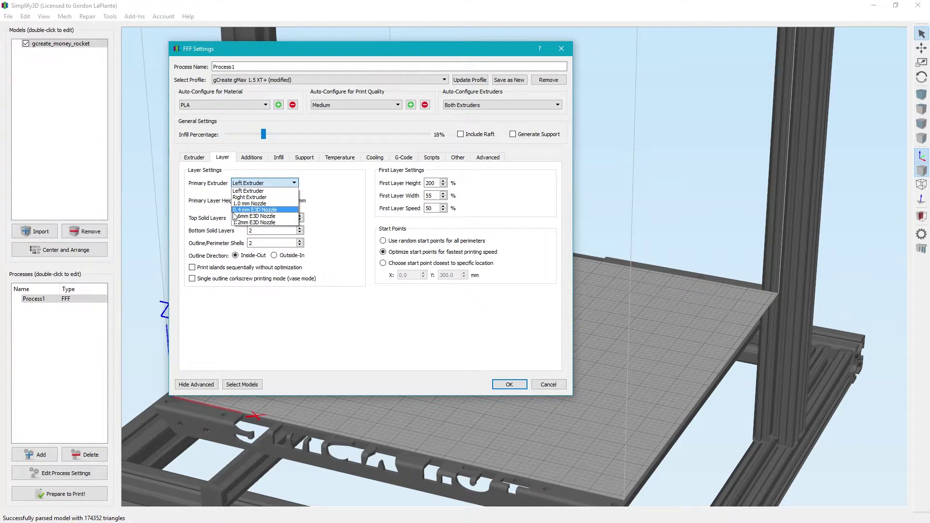
pyautogui.click(257, 209)
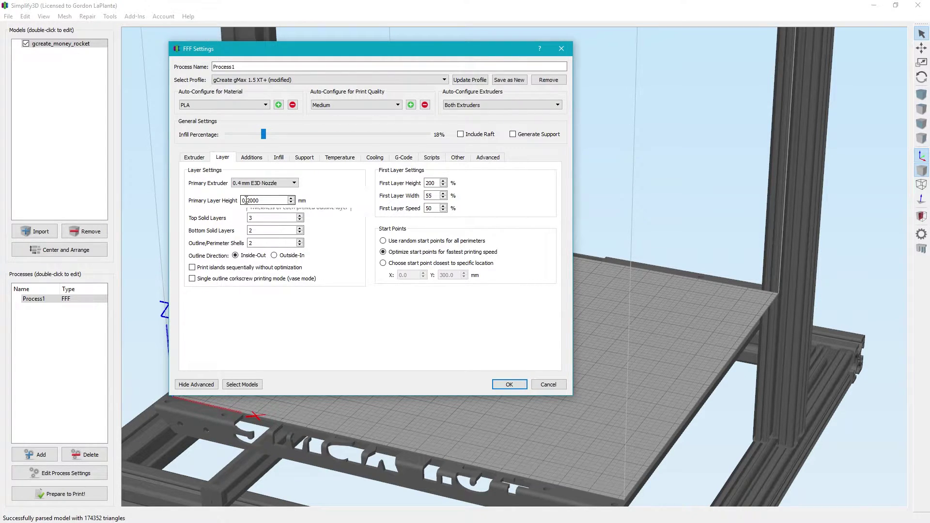
# Set the top solid layers to 4 and the bottom solid layers to 3.
pyautogui.moveTo(246, 200); pyautogui.dragTo(270, 198)
pyautogui.click(270, 198)
pyautogui.click(266, 201)
pyautogui.moveTo(267, 201); pyautogui.dragTo(215, 205)
pyautogui.click(263, 218)
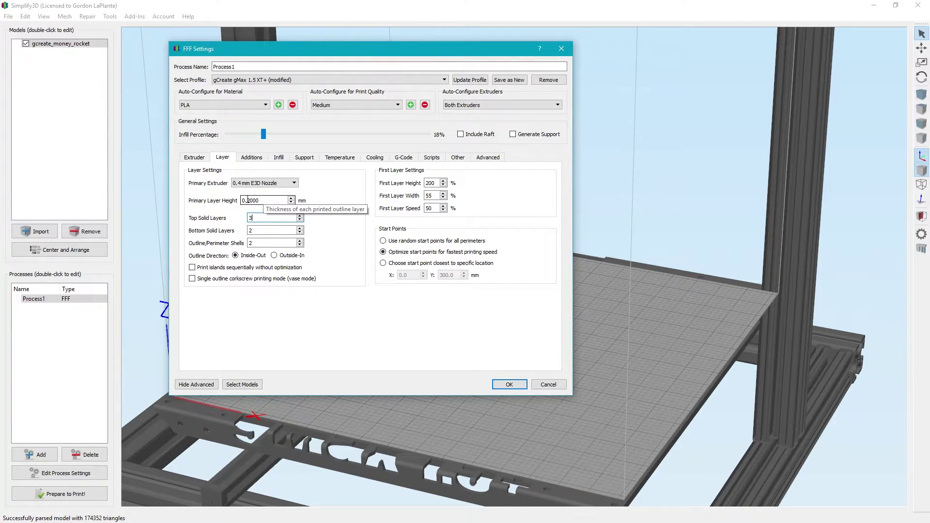
pyautogui.click(301, 217)
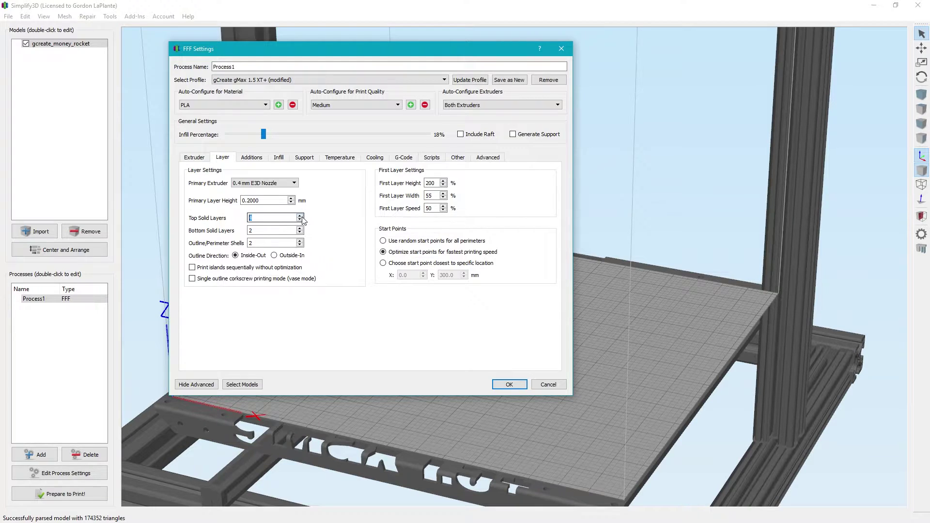
pyautogui.click(300, 227)
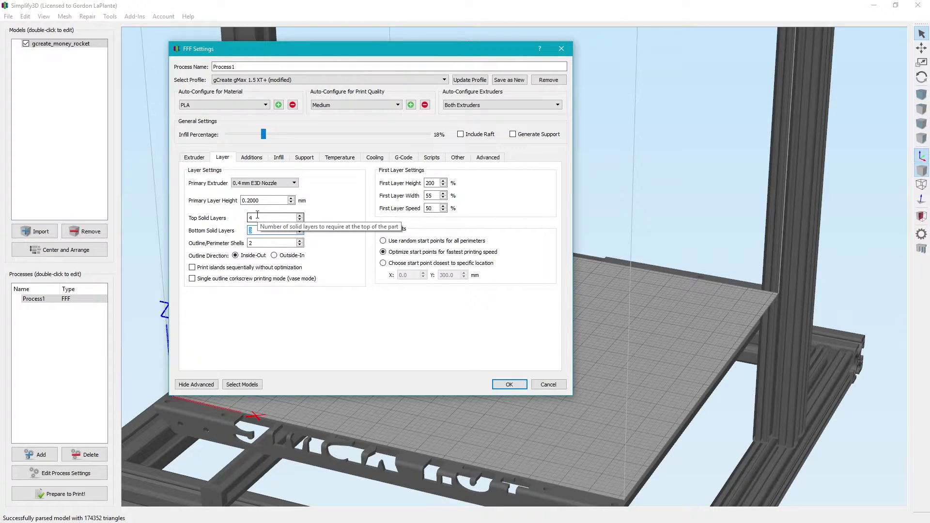
pyautogui.doubleClick(248, 200)
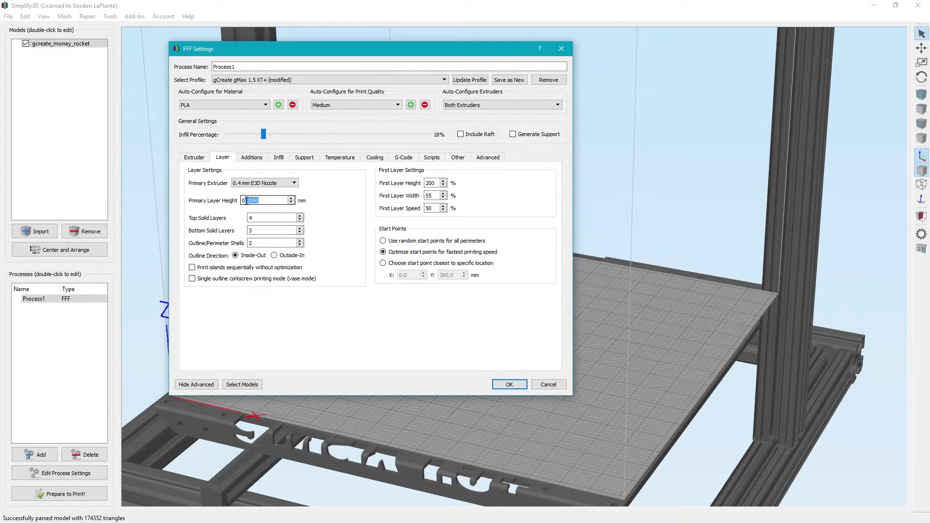
pyautogui.click(248, 200)
pyautogui.press('Delete')
pyautogui.click(299, 216)
pyautogui.click(300, 216)
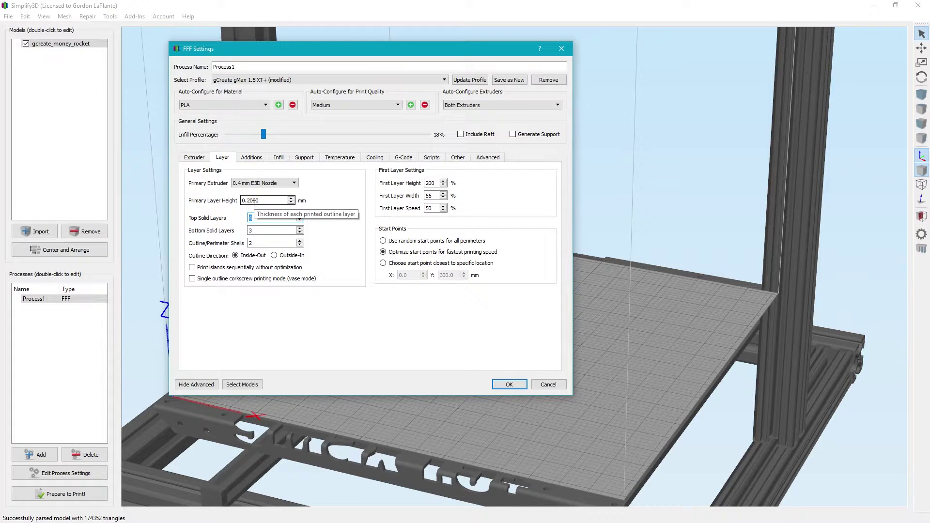
pyautogui.moveTo(262, 201); pyautogui.dragTo(226, 201)
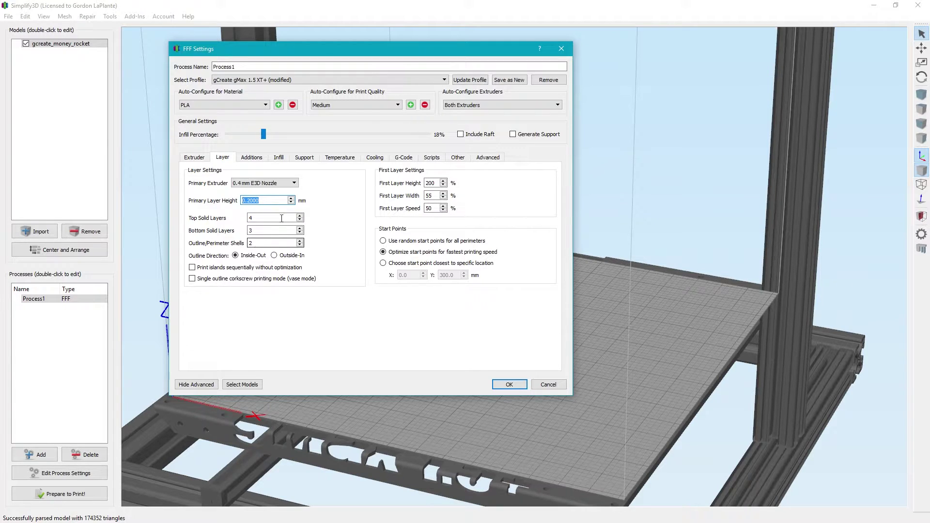
# Set the outline/perimeter shells in the layer settings to 3.
pyautogui.moveTo(347, 51); pyautogui.dragTo(350, 50)
pyautogui.click(268, 243)
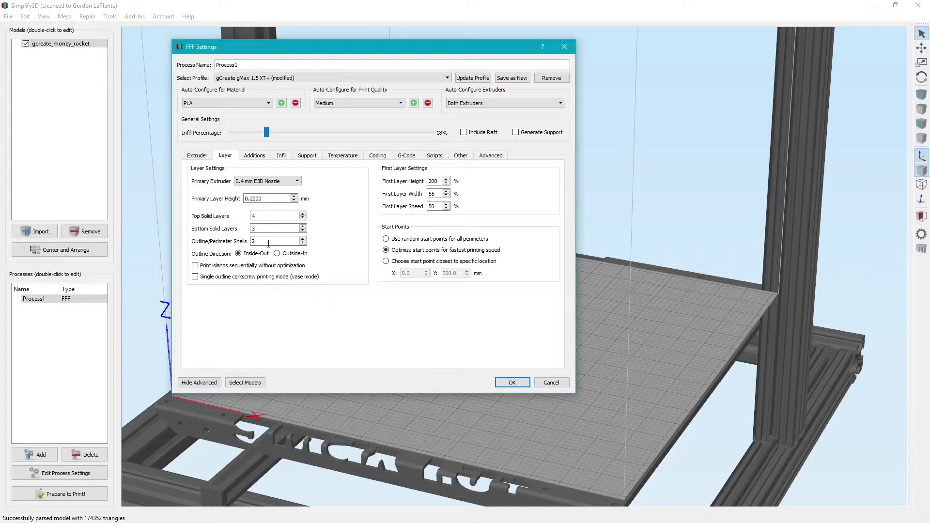
pyautogui.click(303, 239)
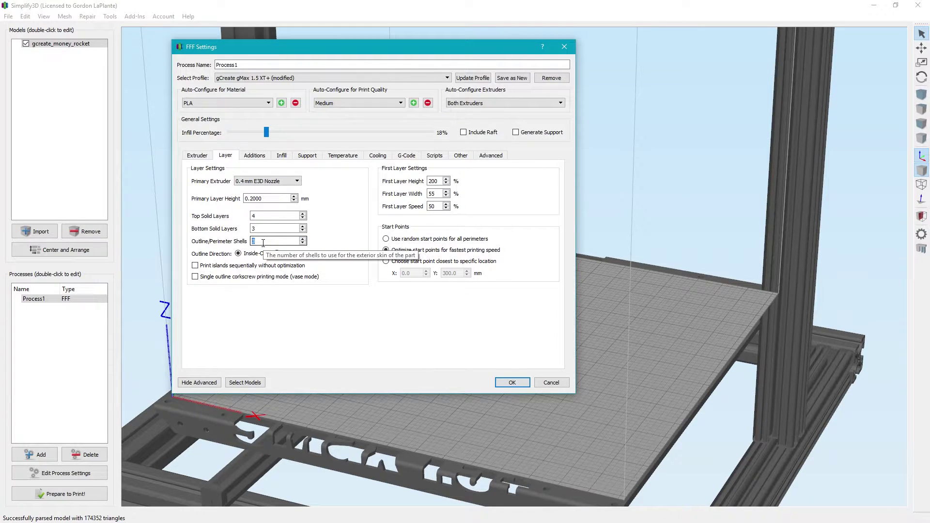
pyautogui.write('3')
# Set the first layer height to 400%.
pyautogui.click(434, 181)
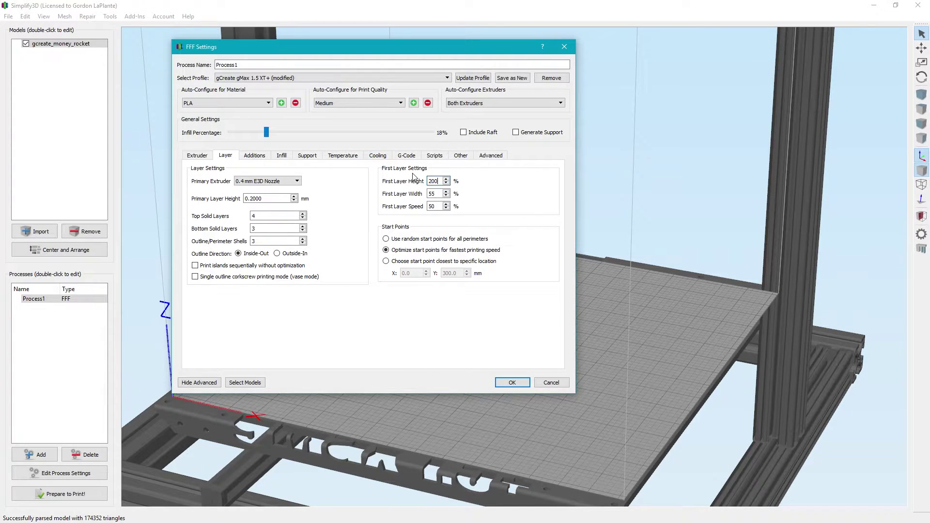
pyautogui.moveTo(441, 181); pyautogui.dragTo(429, 180)
pyautogui.click(439, 194)
pyautogui.click(438, 206)
pyautogui.write('4')
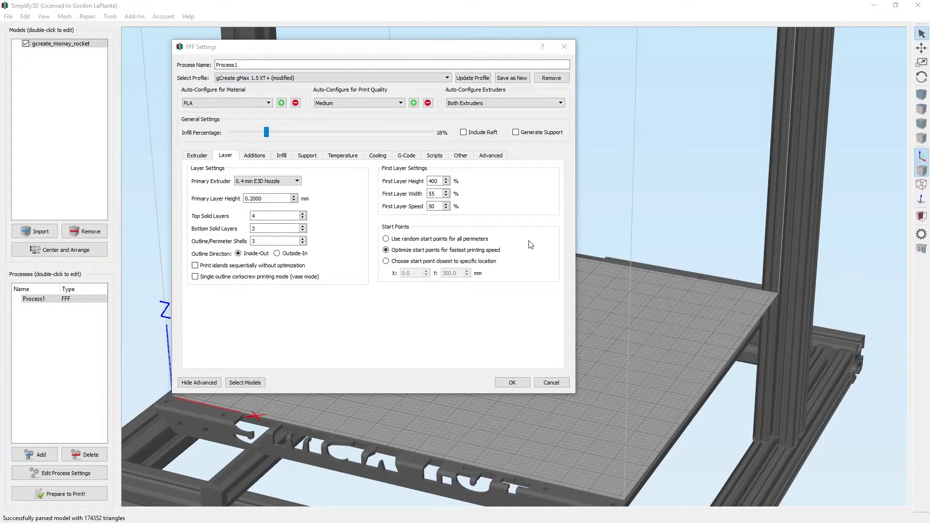
pyautogui.click(439, 193)
pyautogui.click(439, 181)
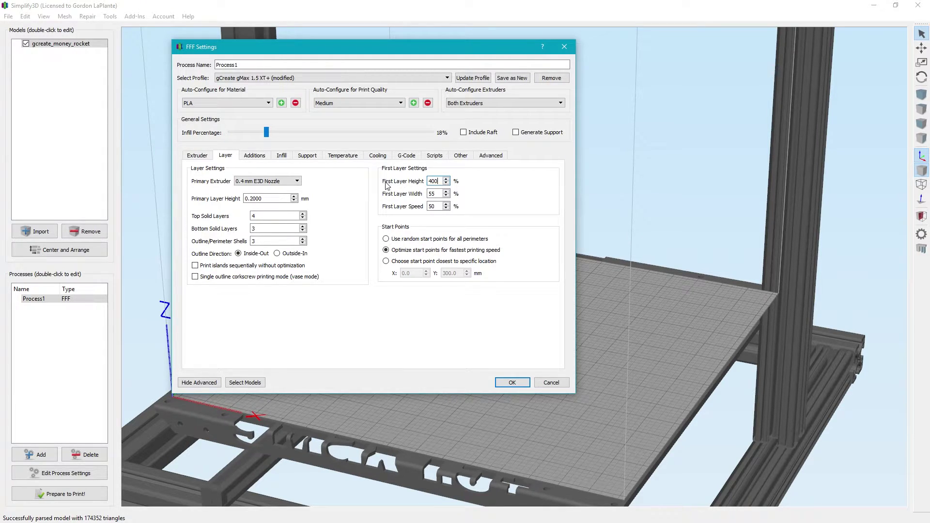
# Set the first layer height to 250% and the first layer width to 65%, and accept the process settings.
pyautogui.moveTo(436, 196); pyautogui.dragTo(429, 198)
pyautogui.click(433, 195)
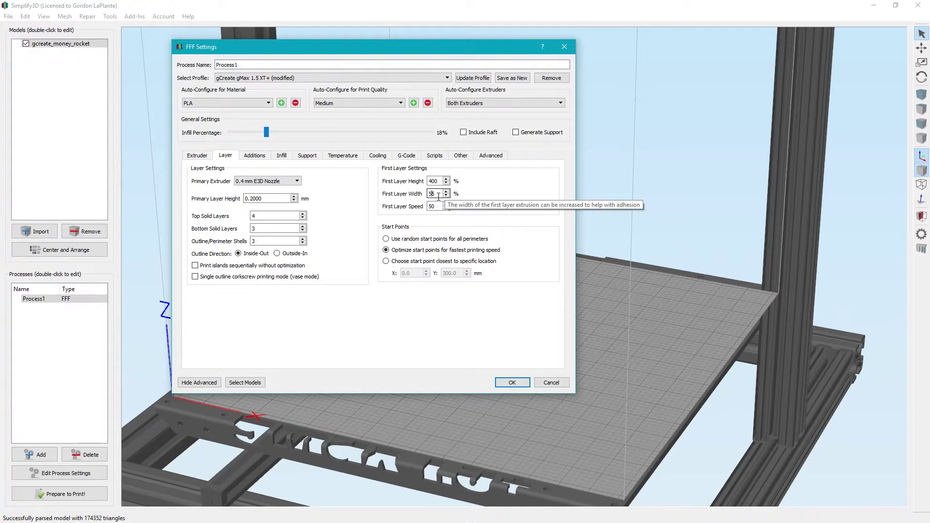
pyautogui.hotkey('shift', 'Tab')
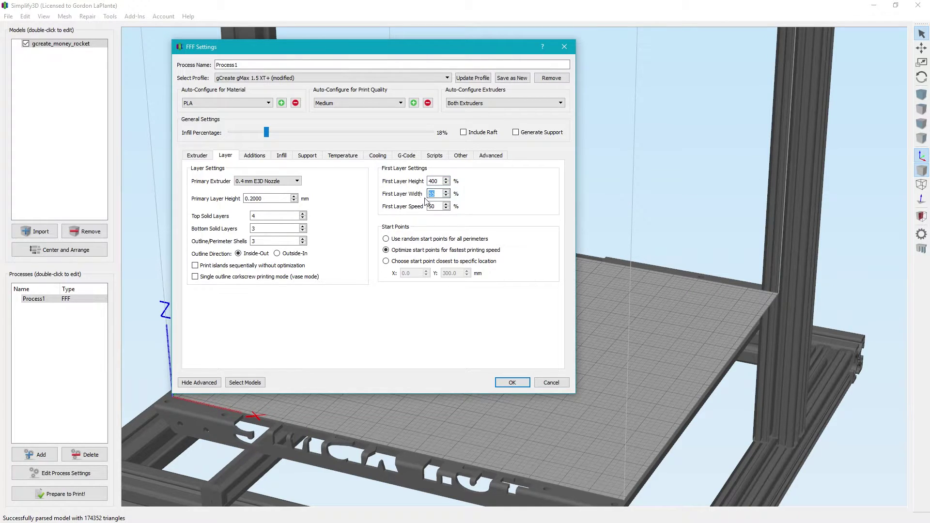
pyautogui.press('Tab')
pyautogui.moveTo(435, 181); pyautogui.dragTo(394, 180)
pyautogui.write('250')
pyautogui.press('Tab')
pyautogui.write('65')
pyautogui.click(434, 206)
pyautogui.click(512, 383)
# Examine the rocket's underside, leg feet and engine nozzle where they touch the print bed.
pyautogui.moveTo(491, 378); pyautogui.dragTo(432, 248)
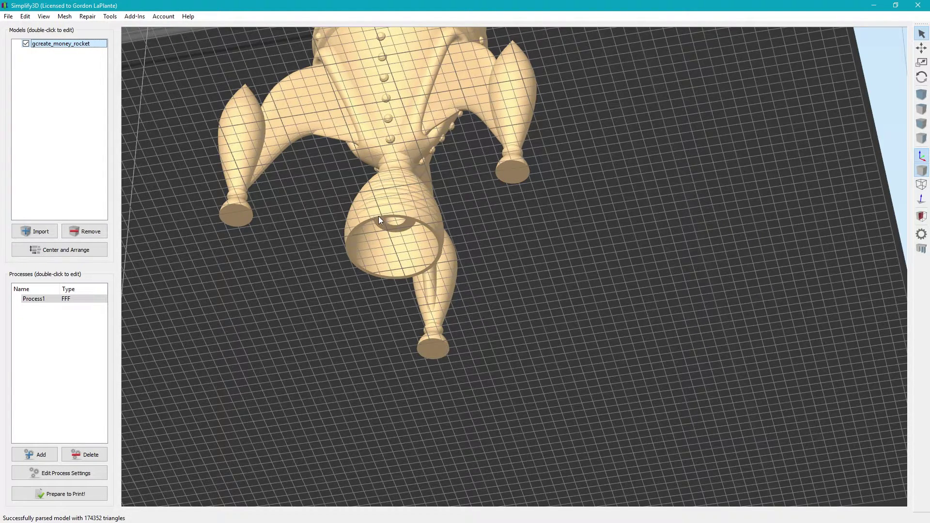
pyautogui.moveTo(440, 262); pyautogui.dragTo(391, 228)
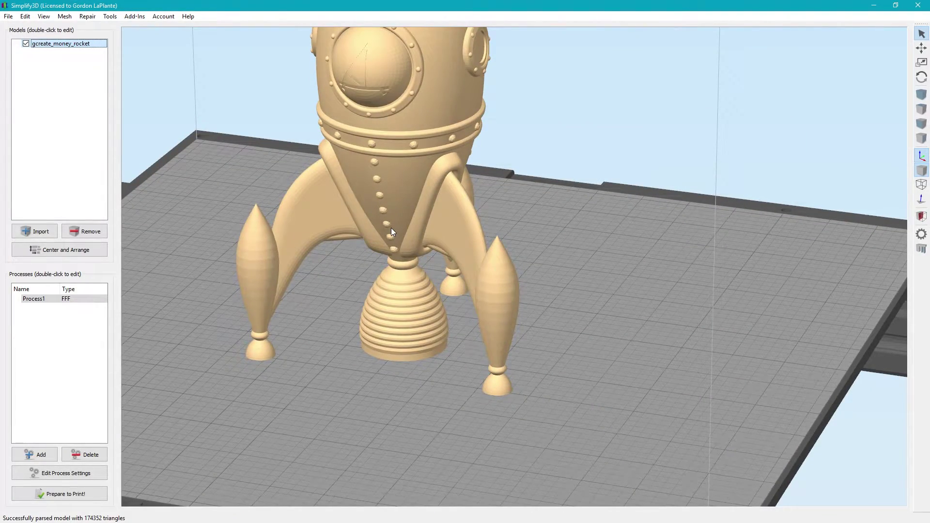
pyautogui.moveTo(391, 231); pyautogui.dragTo(453, 264)
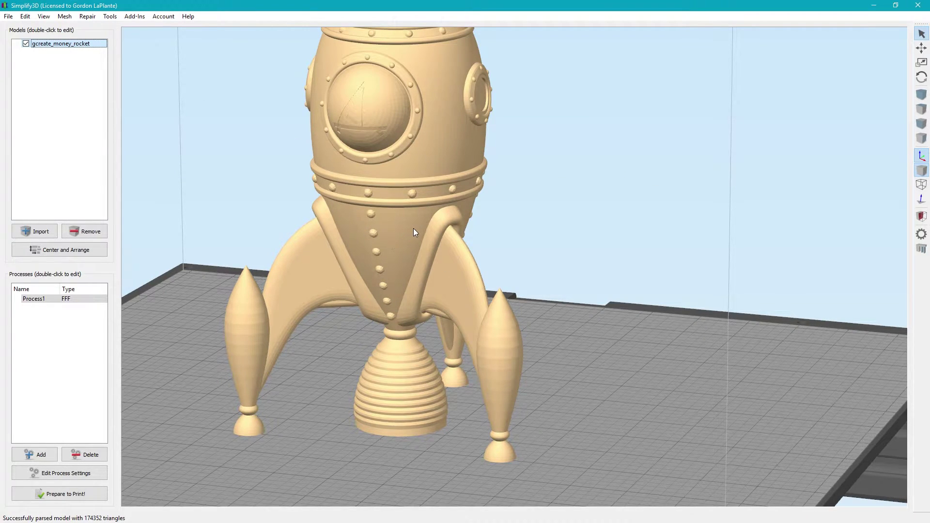
pyautogui.moveTo(385, 234); pyautogui.dragTo(370, 226)
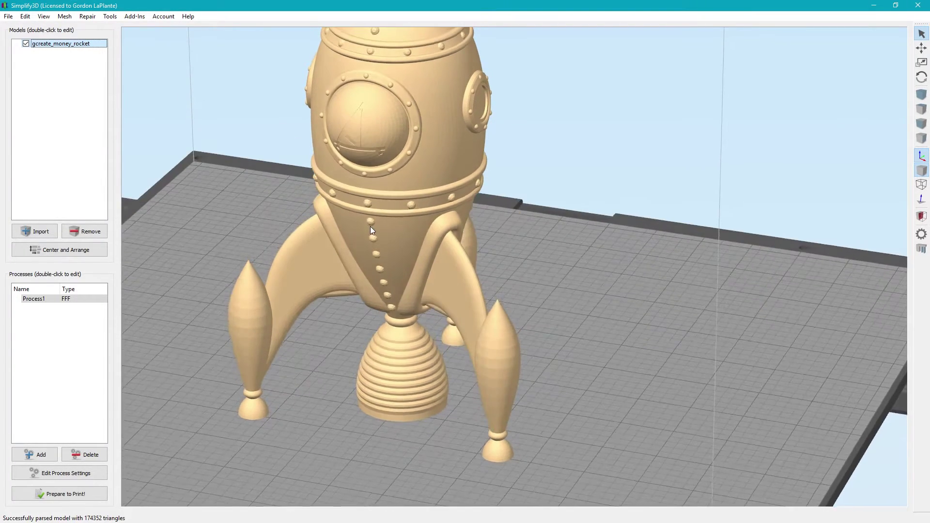
pyautogui.moveTo(374, 286); pyautogui.dragTo(475, 282)
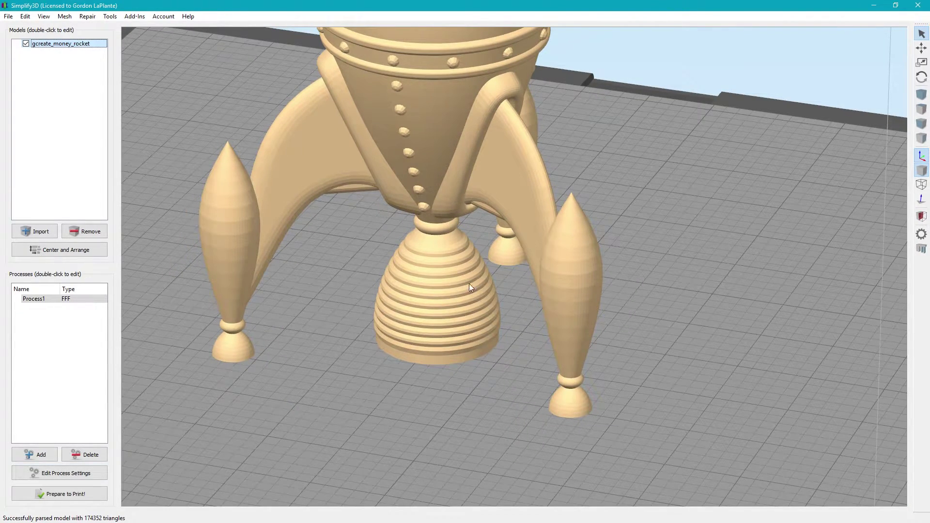
pyautogui.moveTo(519, 311); pyautogui.dragTo(492, 308)
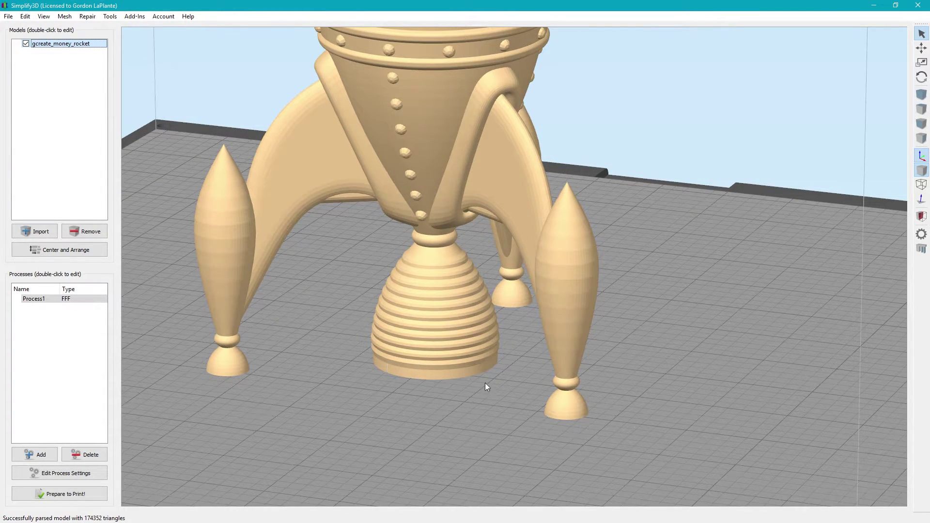
pyautogui.moveTo(347, 407); pyautogui.dragTo(214, 361)
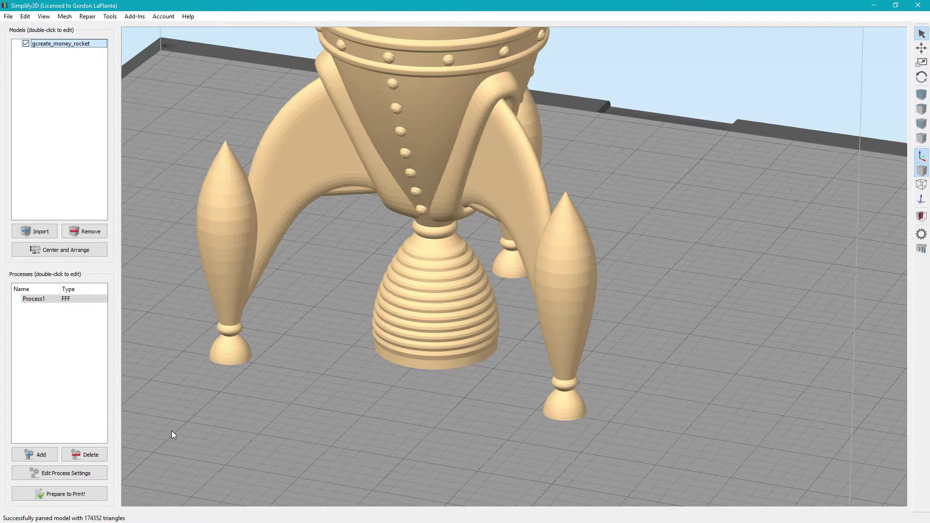
# Edit Process1's skirt to a 4 mm offset from the part with 1 outline, and accept the settings.
pyautogui.click(59, 473)
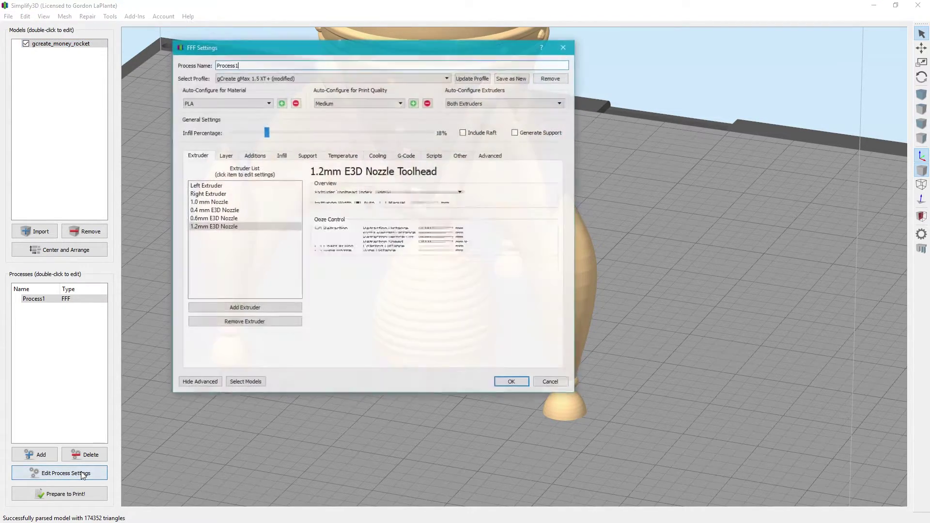
pyautogui.click(248, 160)
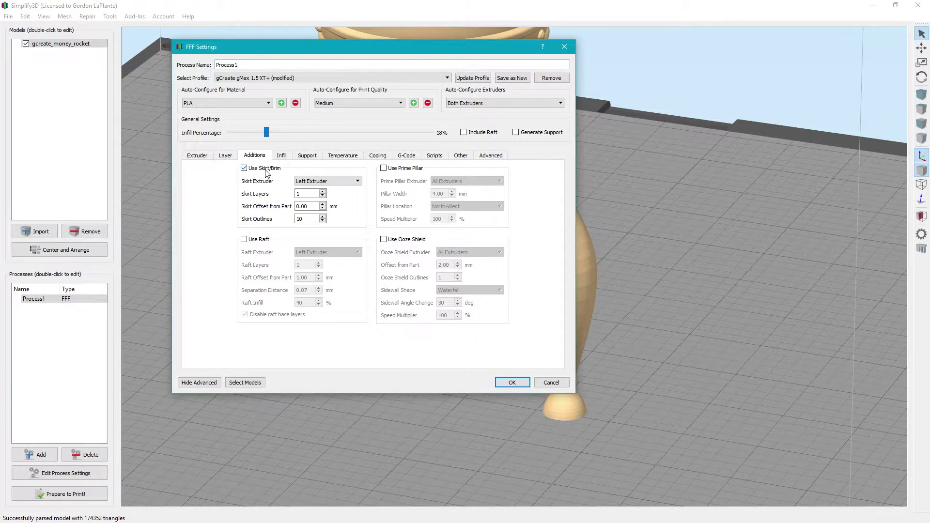
pyautogui.moveTo(261, 170)
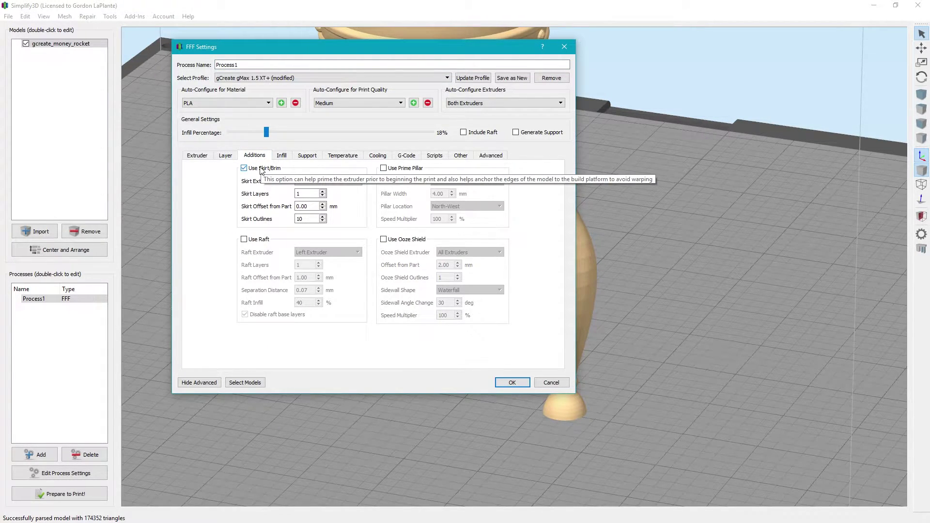
pyautogui.press('Tab')
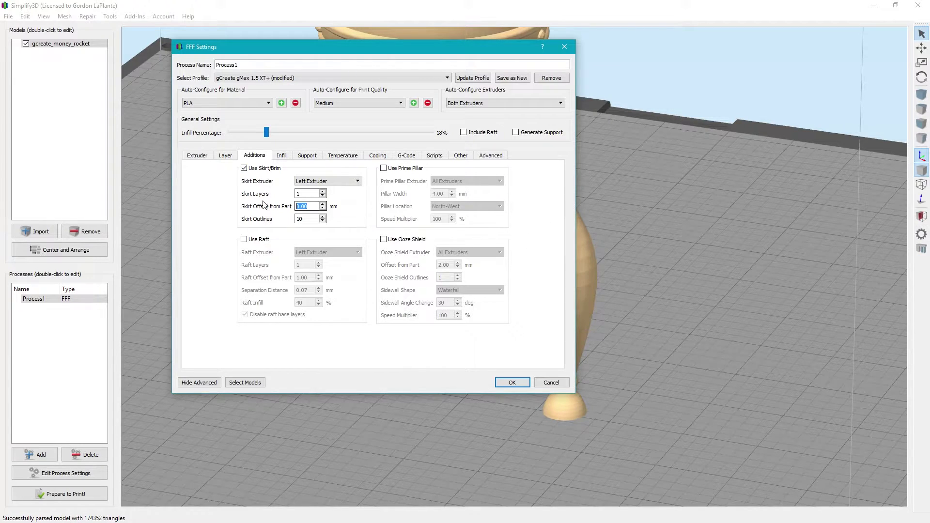
pyautogui.write('4')
pyautogui.click(323, 217)
pyautogui.write('1')
pyautogui.click(512, 382)
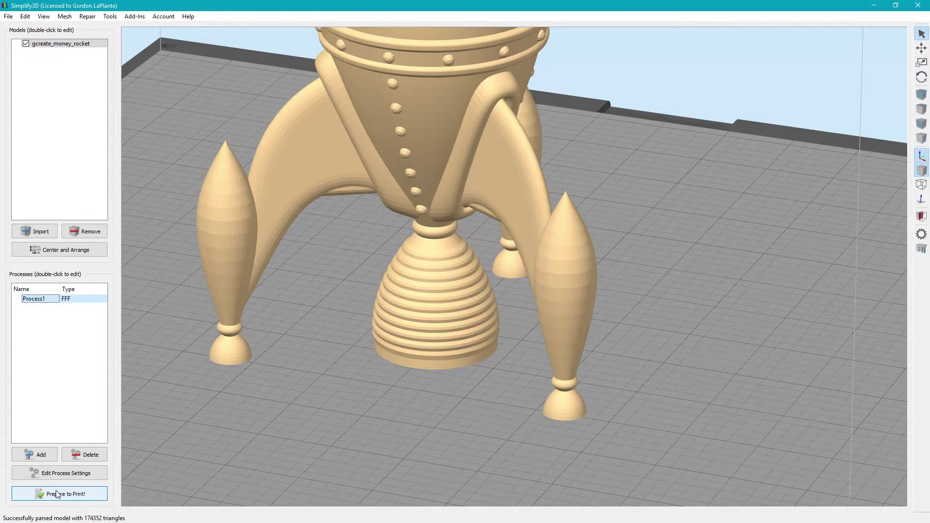
# Generate the print preview, inspect the skirt around the rocket's feet and engine nozzle, and exit the preview.
pyautogui.click(57, 494)
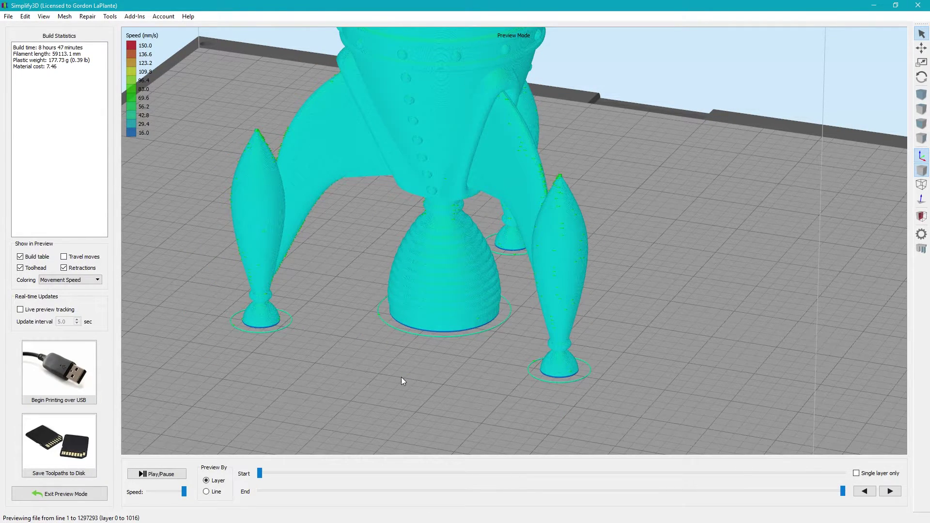
pyautogui.moveTo(513, 330); pyautogui.dragTo(484, 317)
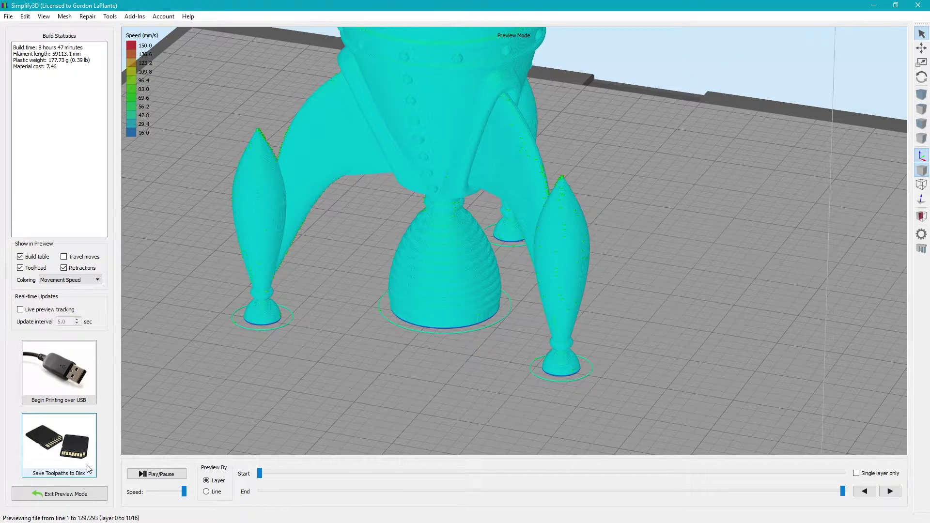
pyautogui.click(59, 445)
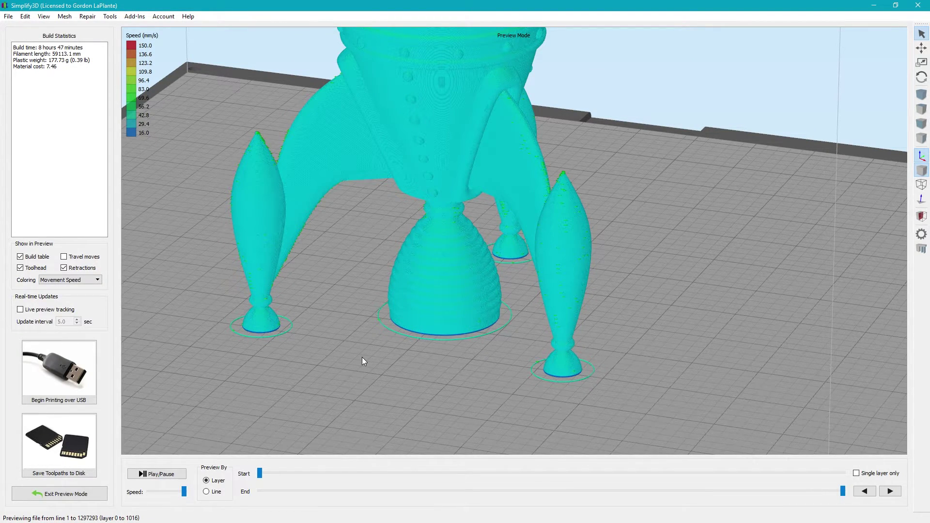
pyautogui.scroll(3, 364, 361)
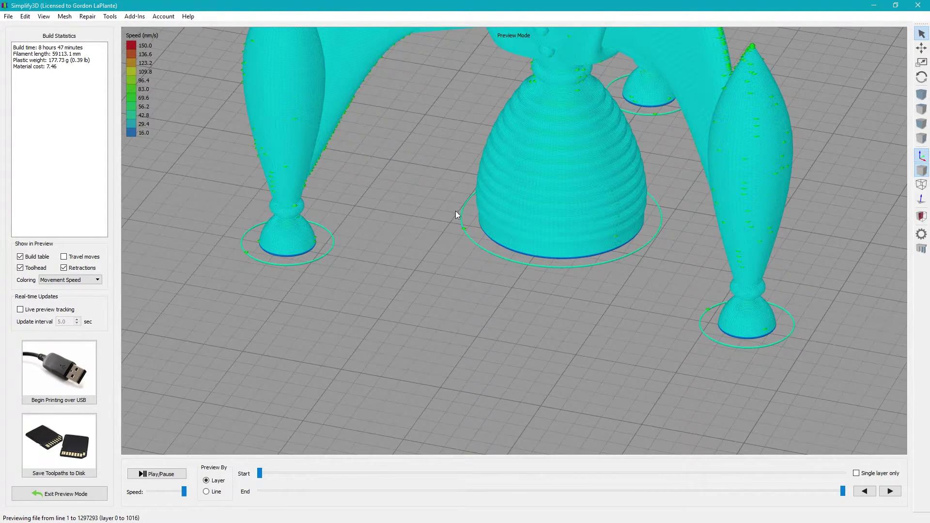
pyautogui.moveTo(480, 204); pyautogui.dragTo(444, 280, button='right')
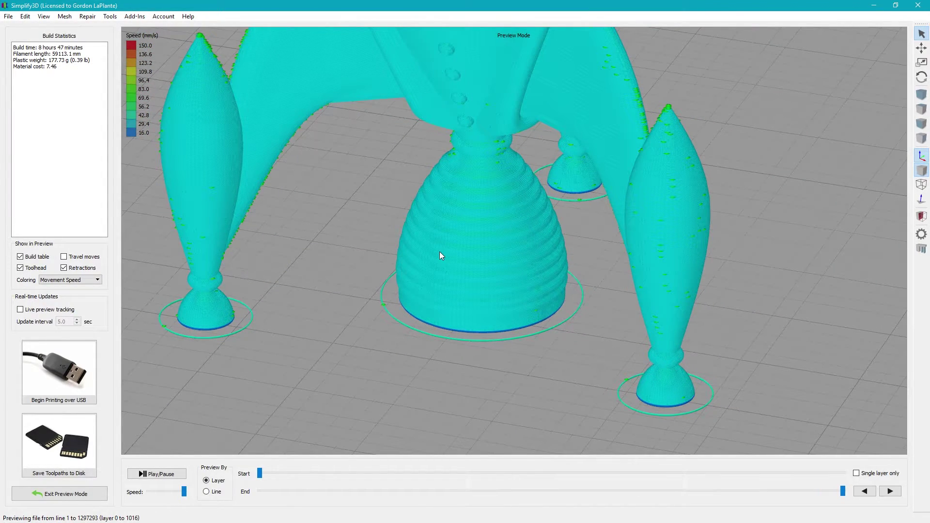
pyautogui.moveTo(440, 251); pyautogui.dragTo(691, 367, button='right')
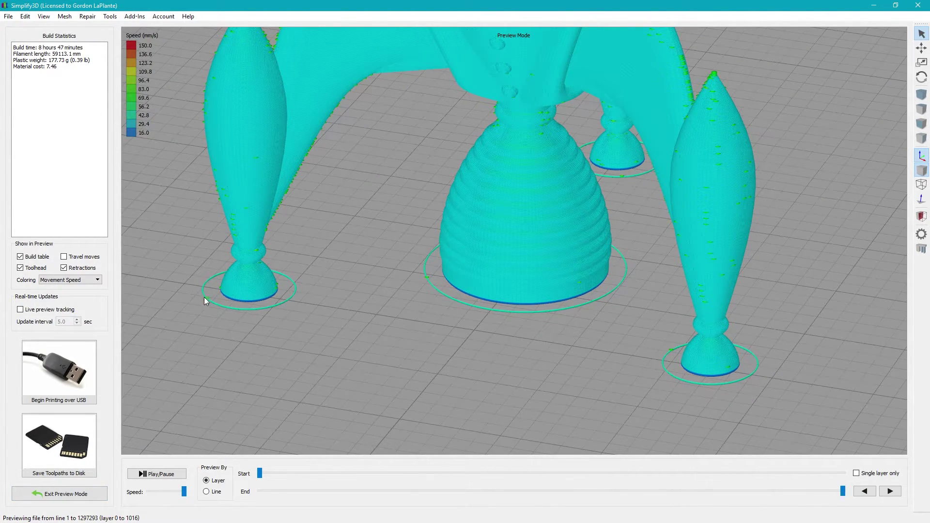
pyautogui.click(81, 496)
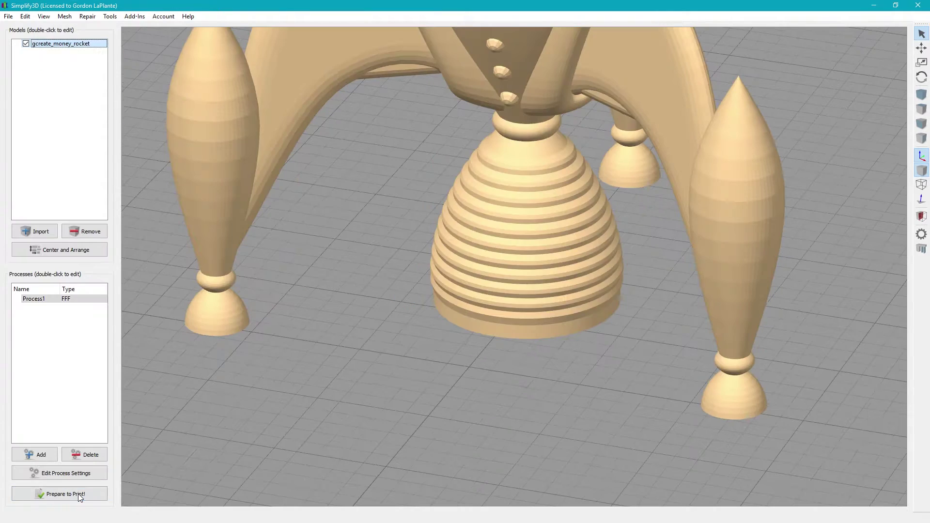
# Turn Process1's skirt into a brim with a 0 mm offset from the part and 8 outlines, and accept the settings.
pyautogui.click(48, 475)
pyautogui.click(255, 155)
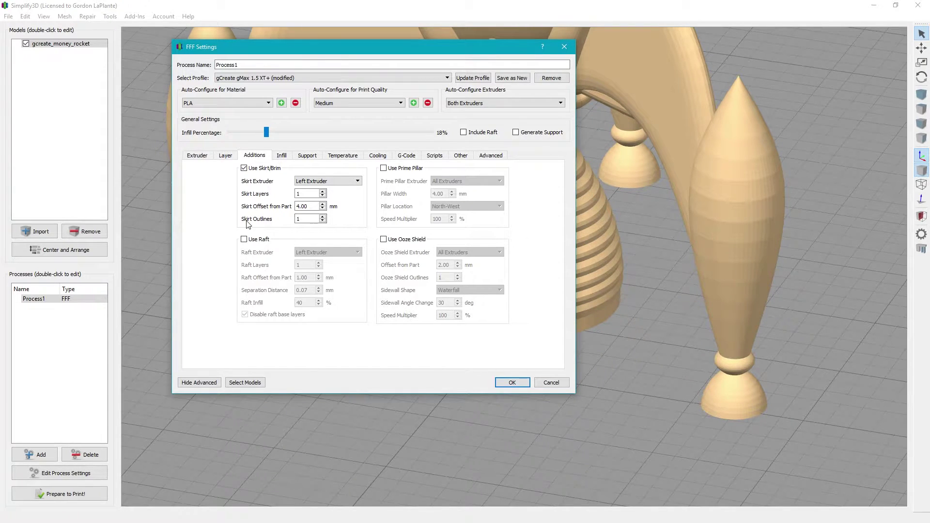
pyautogui.click(304, 192)
pyautogui.click(301, 205)
pyautogui.doubleClick(301, 205)
pyautogui.write('0')
pyautogui.click(307, 217)
pyautogui.press('BackSpace')
pyautogui.write('8')
pyautogui.click(513, 383)
# Generate the print preview, inspect the brim around the rocket's feet and engine nozzle, and return to the model view.
pyautogui.click(73, 496)
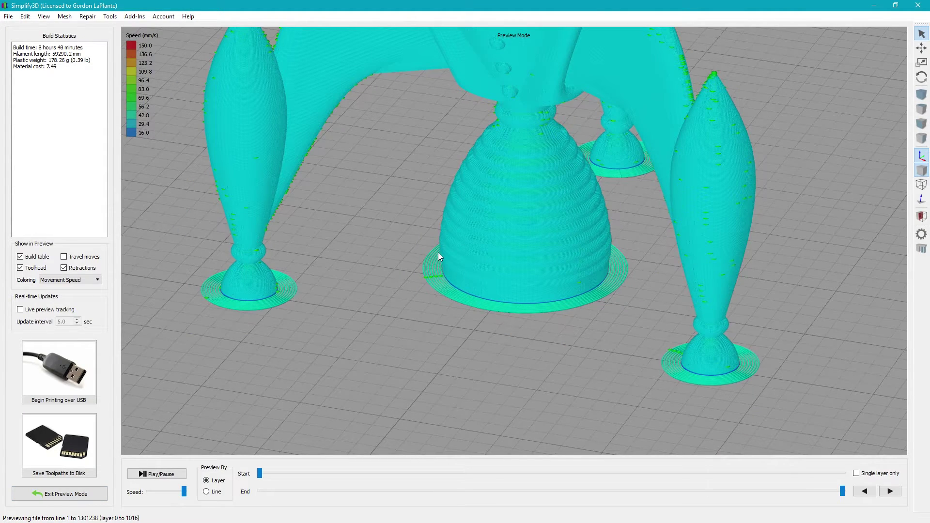
pyautogui.moveTo(441, 264); pyautogui.dragTo(630, 299)
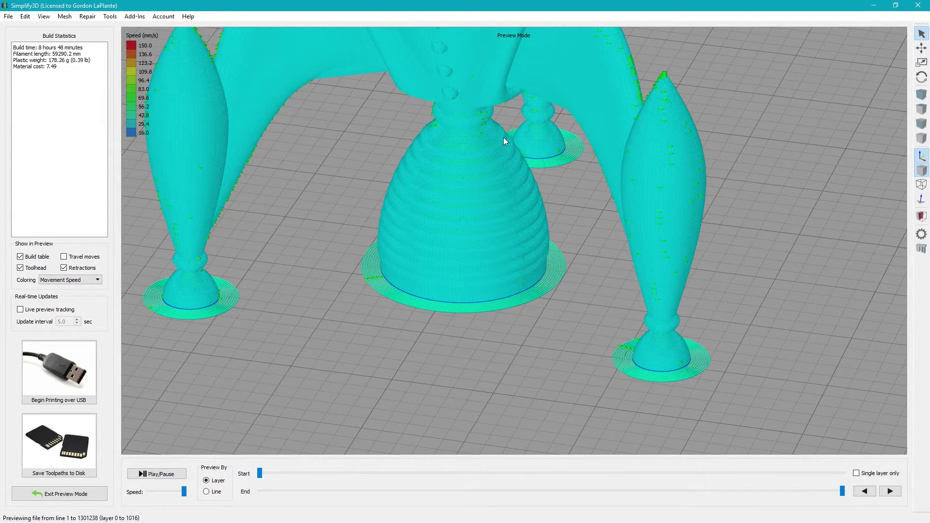
pyautogui.moveTo(140, 281); pyautogui.dragTo(314, 325)
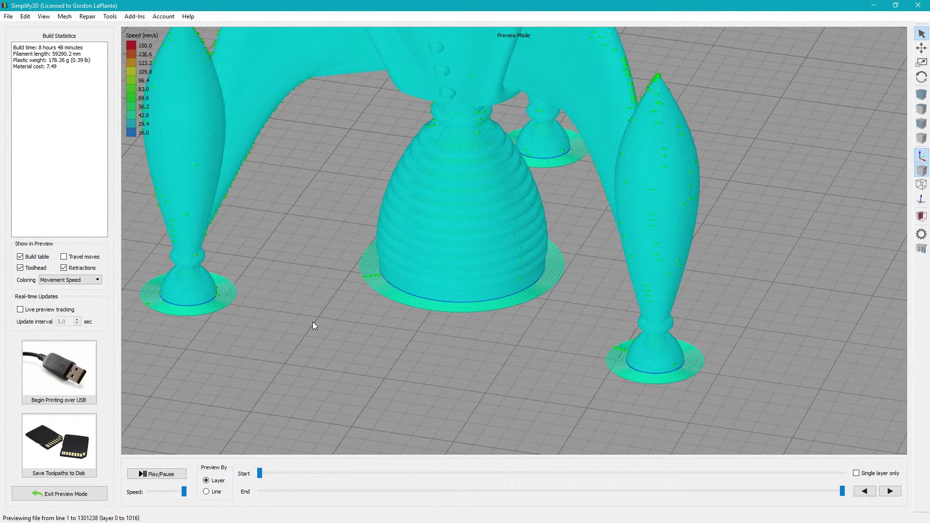
pyautogui.moveTo(312, 322); pyautogui.dragTo(279, 290)
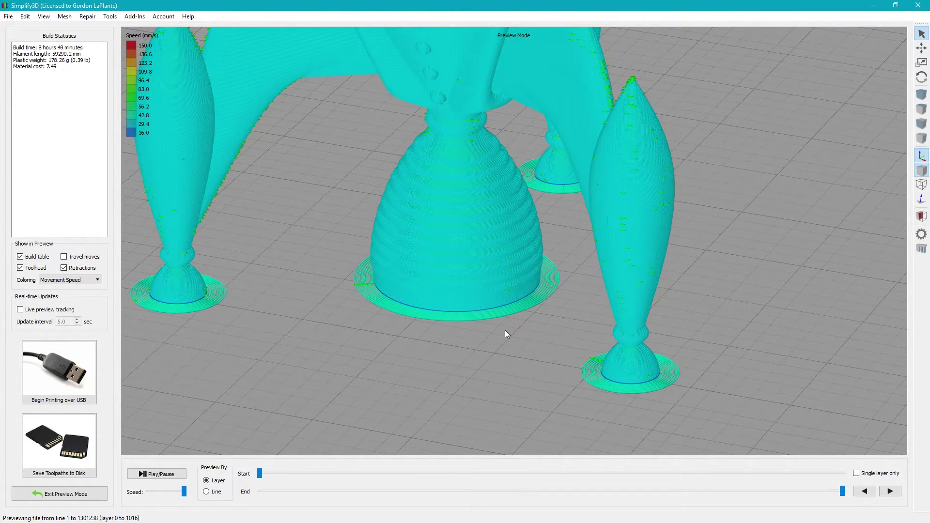
pyautogui.moveTo(504, 330); pyautogui.dragTo(554, 346, button='right')
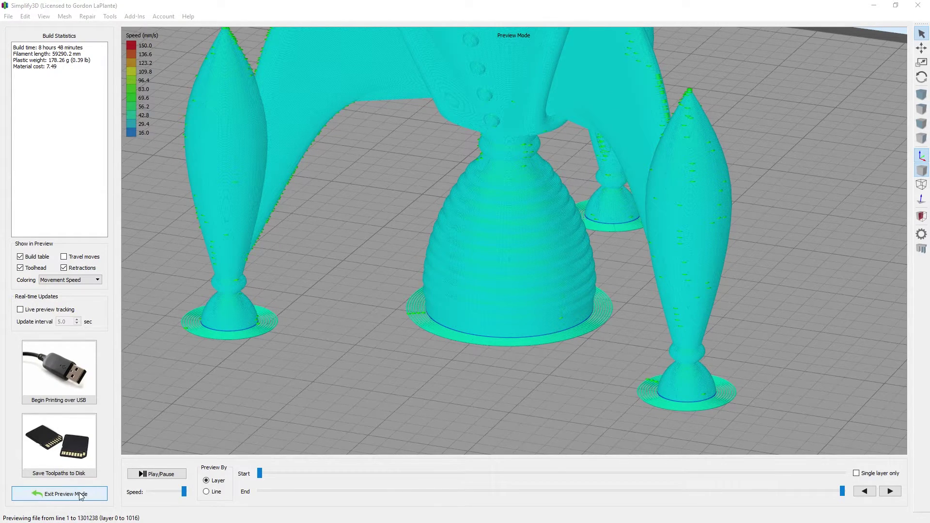
pyautogui.click(57, 494)
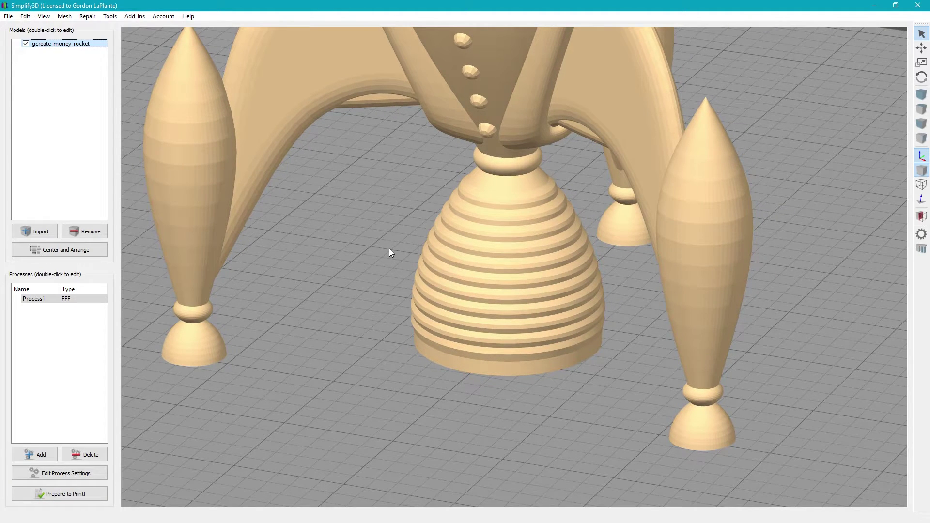
pyautogui.scroll(-3, 454, 327)
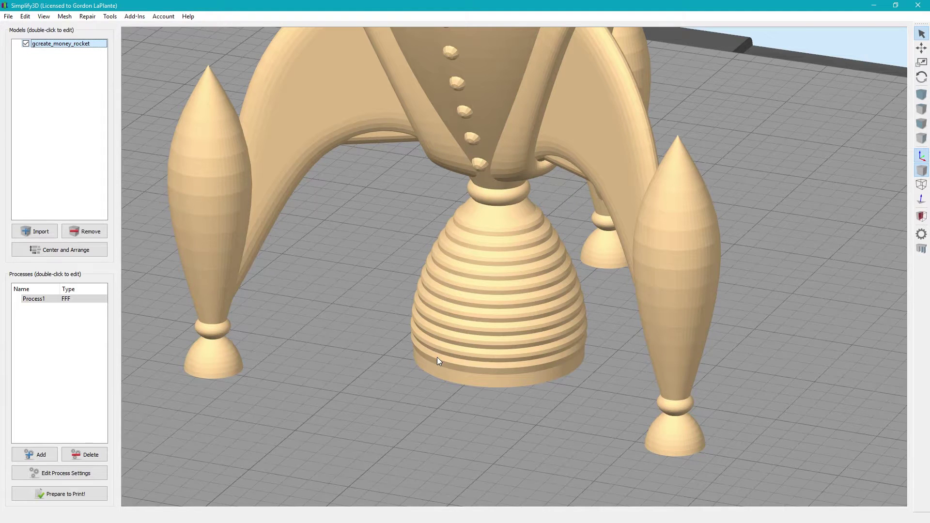
pyautogui.moveTo(437, 358); pyautogui.dragTo(504, 366, button='right')
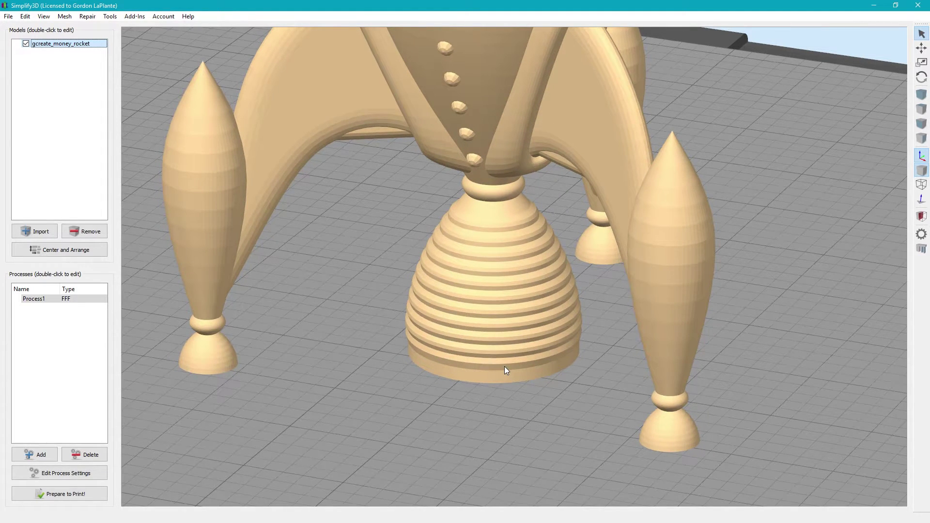
pyautogui.moveTo(434, 368); pyautogui.dragTo(467, 381)
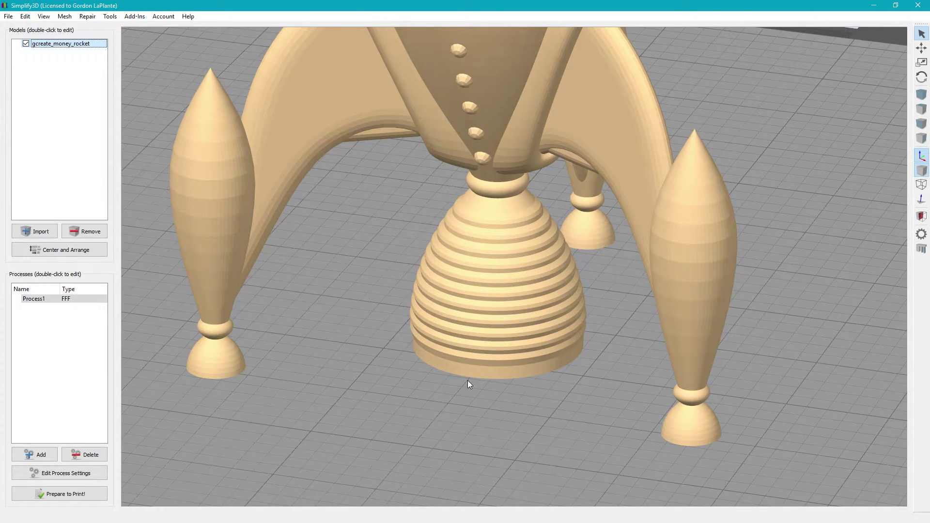
pyautogui.moveTo(466, 380); pyautogui.dragTo(491, 361)
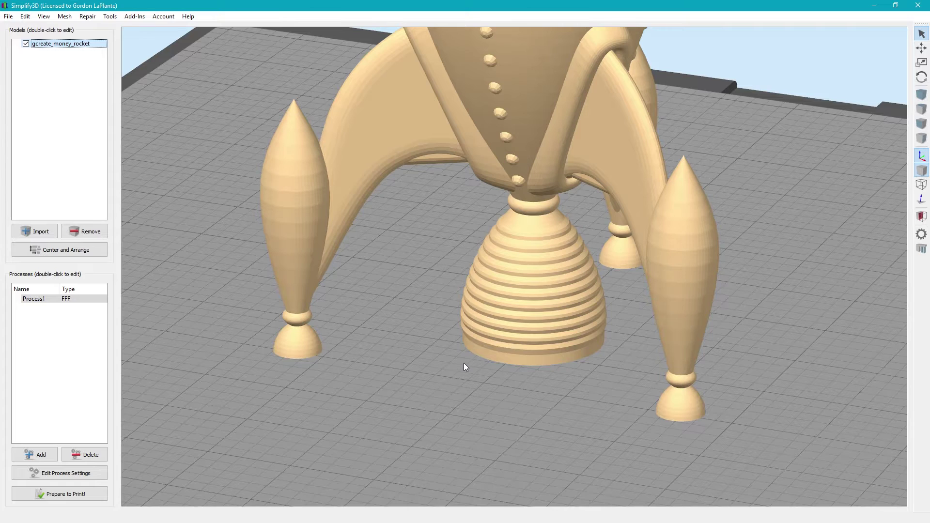
pyautogui.scroll(-3, 463, 363)
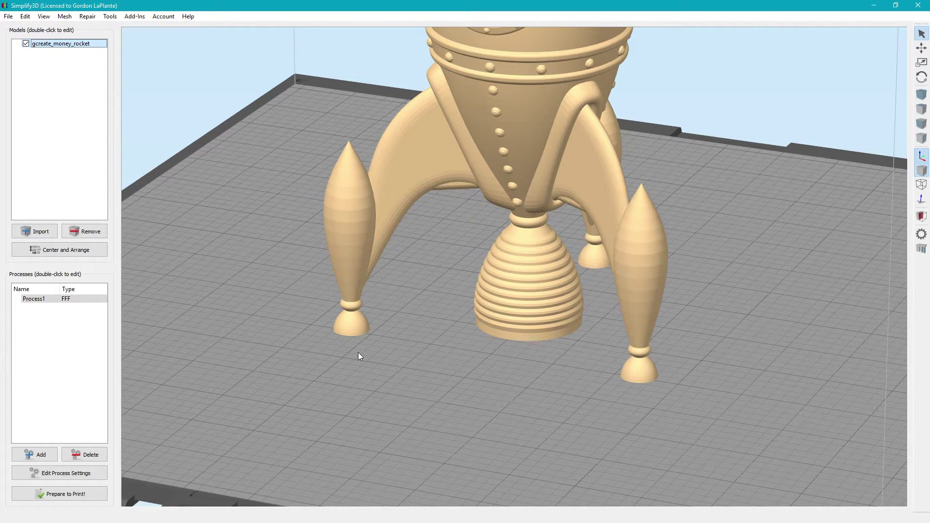
# Edit Process1's settings and set the skirt extruder to the 0.4 mm E3D Nozzle, matching the primary extruder.
pyautogui.click(59, 473)
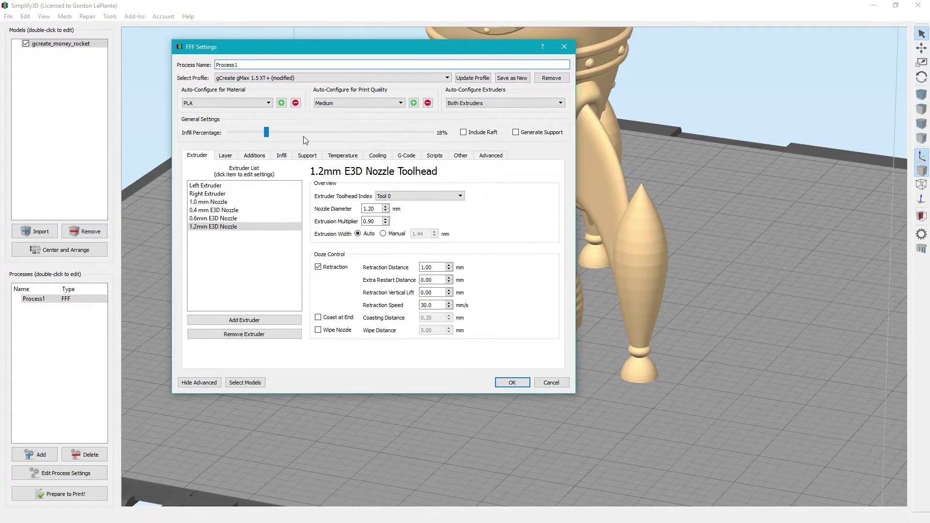
pyautogui.click(226, 155)
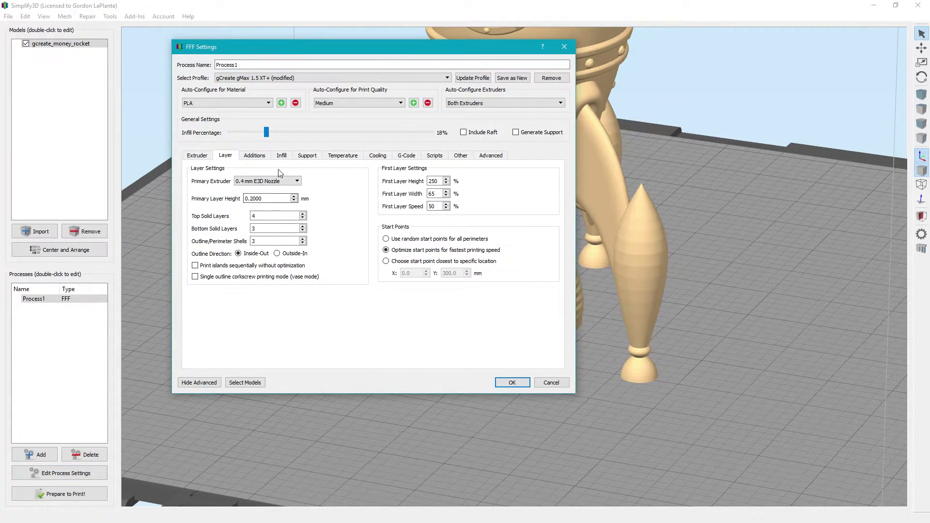
pyautogui.click(255, 154)
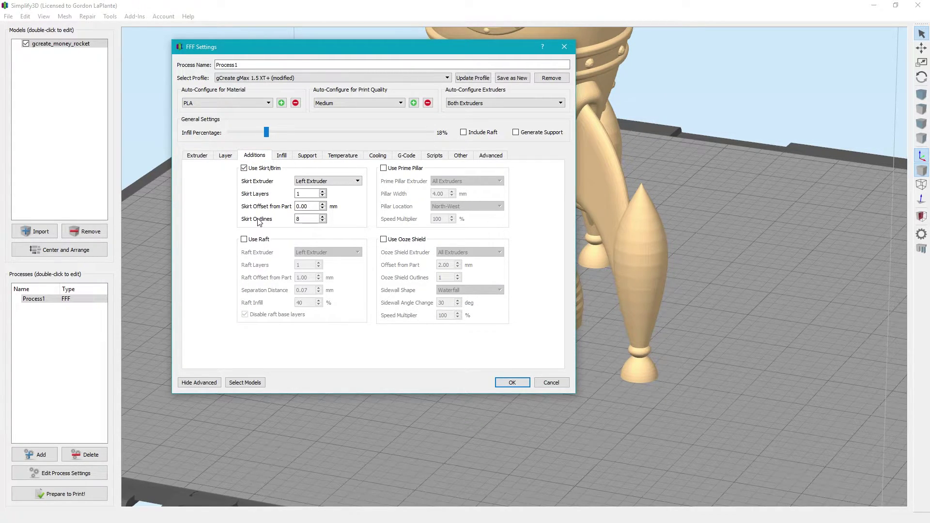
pyautogui.moveTo(259, 221)
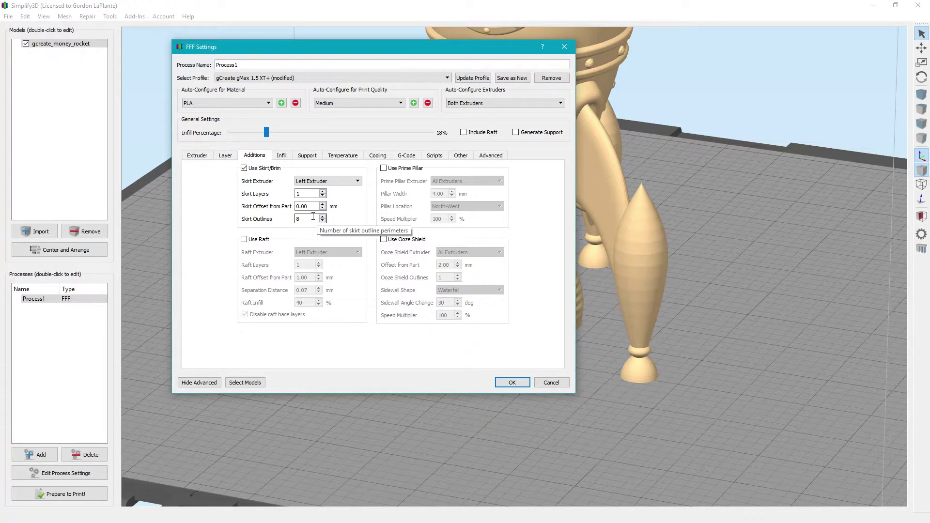
pyautogui.click(283, 156)
pyautogui.click(257, 156)
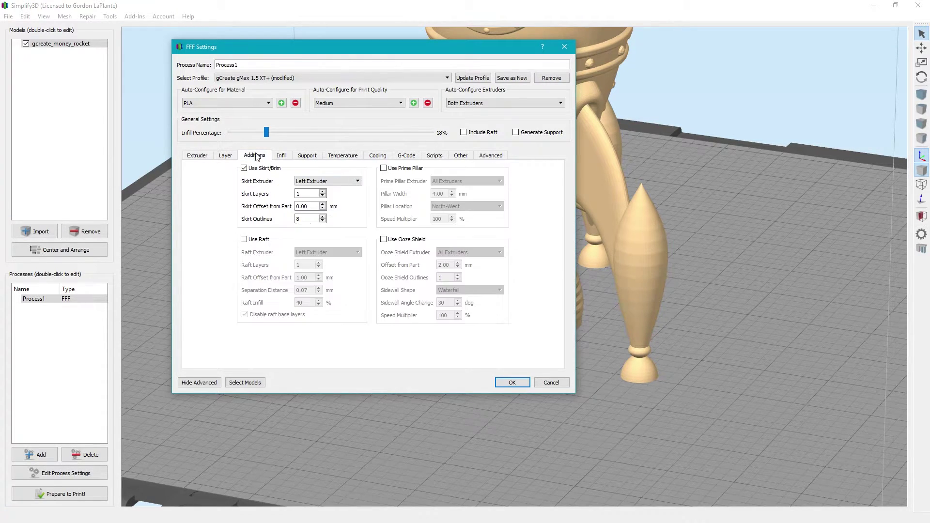
pyautogui.click(228, 156)
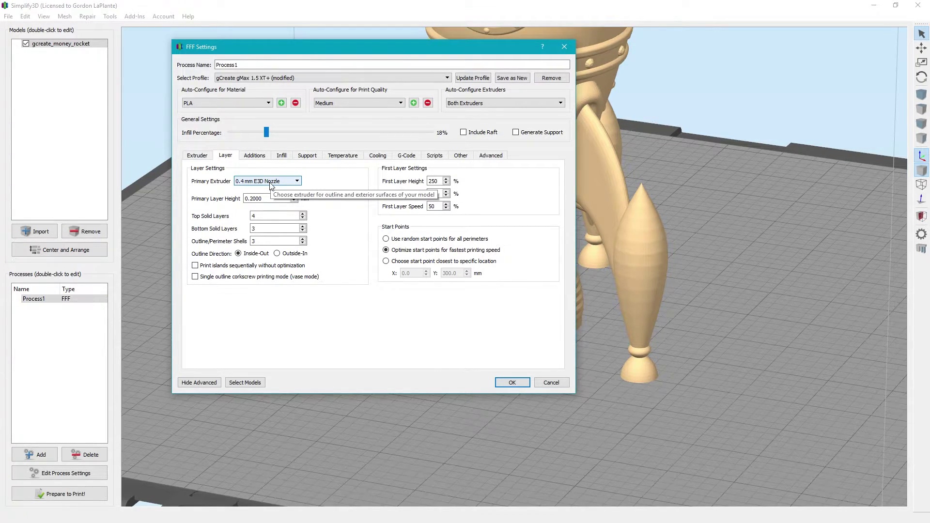
pyautogui.click(258, 155)
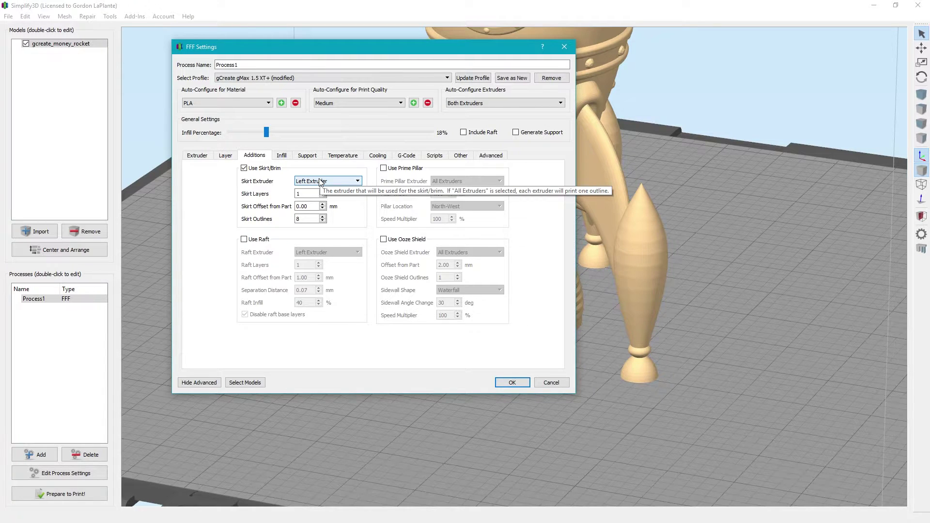
pyautogui.click(321, 181)
pyautogui.click(323, 218)
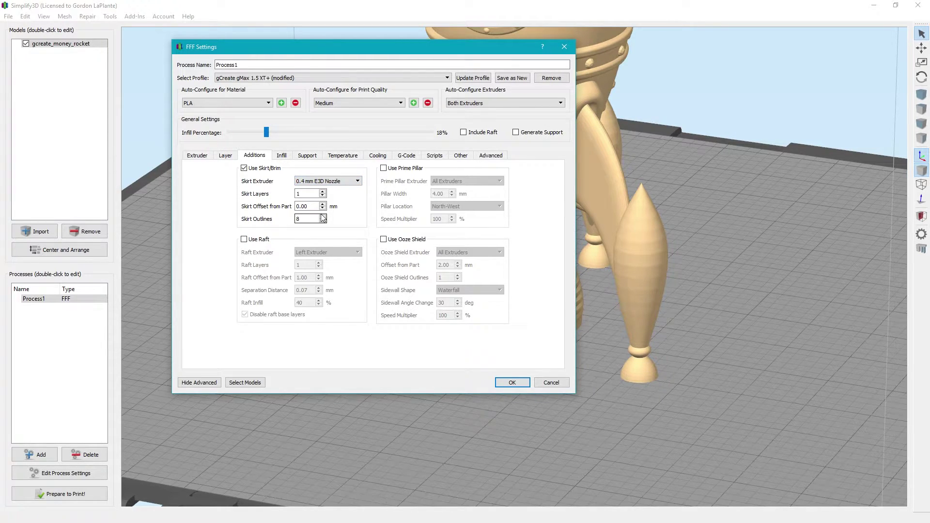
# Set the infill extruder to the 0.4 mm E3D Nozzle and check it against the extruder, layer and skirt settings.
pyautogui.click(283, 157)
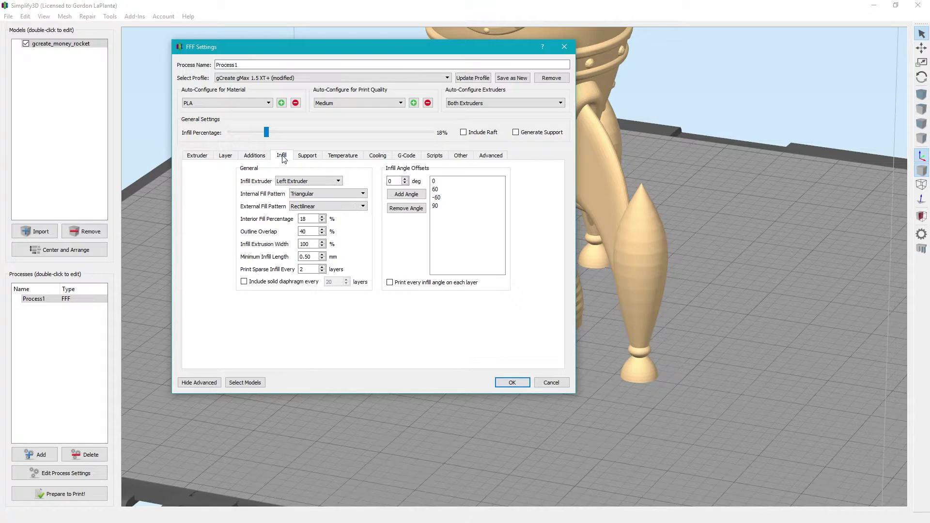
pyautogui.click(297, 181)
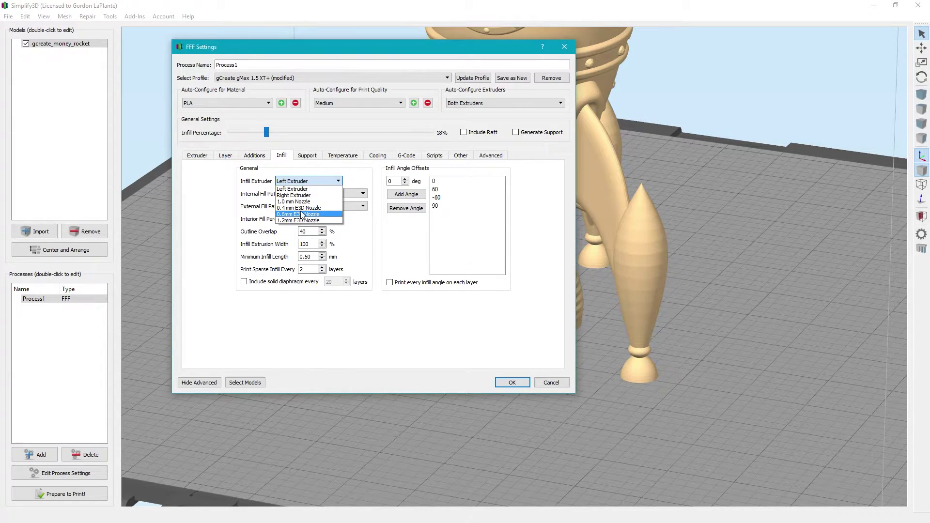
pyautogui.click(298, 208)
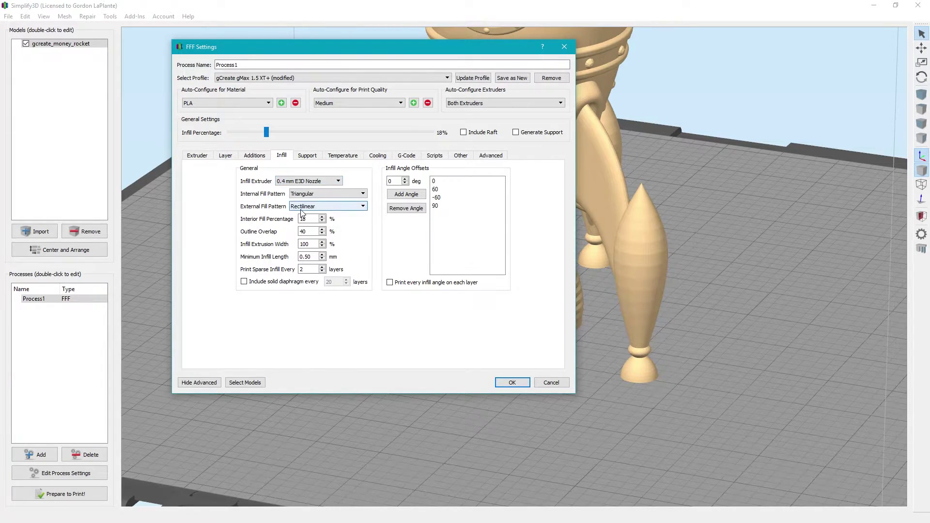
pyautogui.click(197, 156)
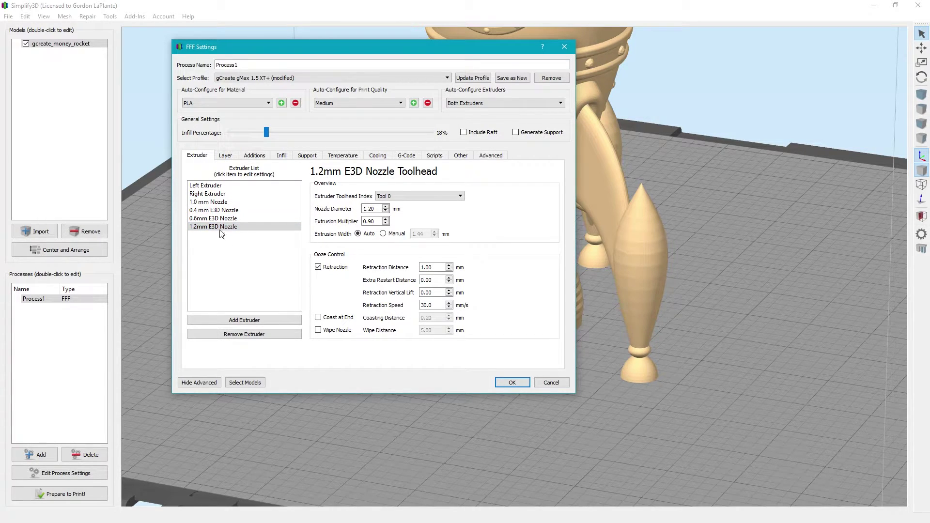
pyautogui.click(226, 156)
pyautogui.click(254, 156)
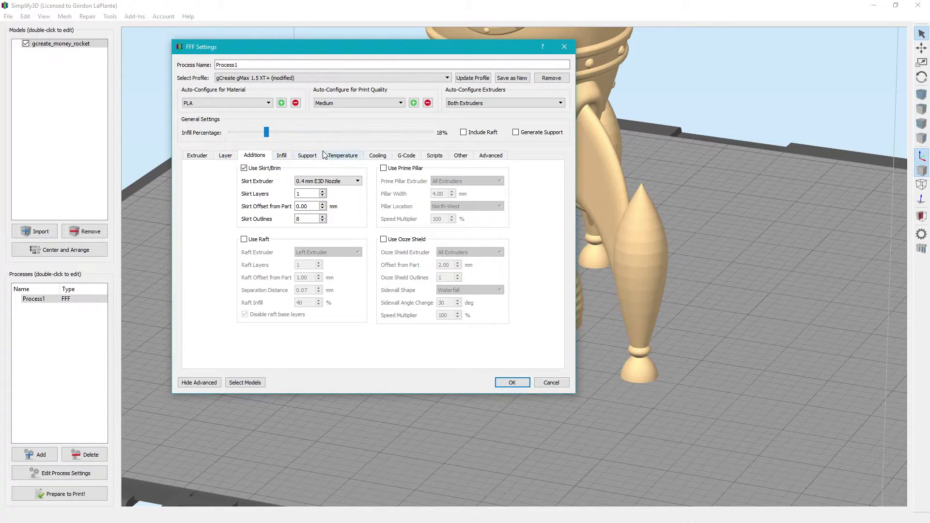
pyautogui.click(282, 156)
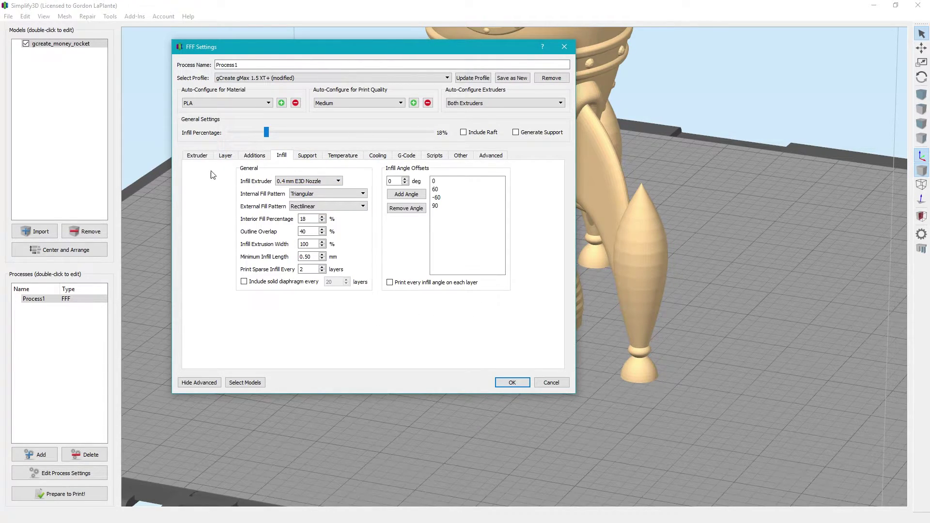
# Keep the Triangular internal fill pattern, and try removing the 90-degree infill angle offset before adding it back.
pyautogui.click(301, 195)
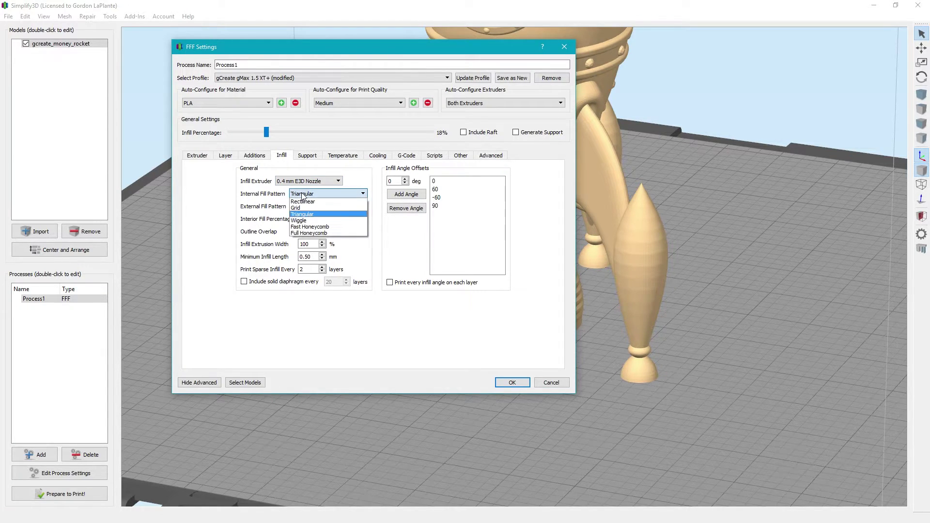
pyautogui.click(330, 214)
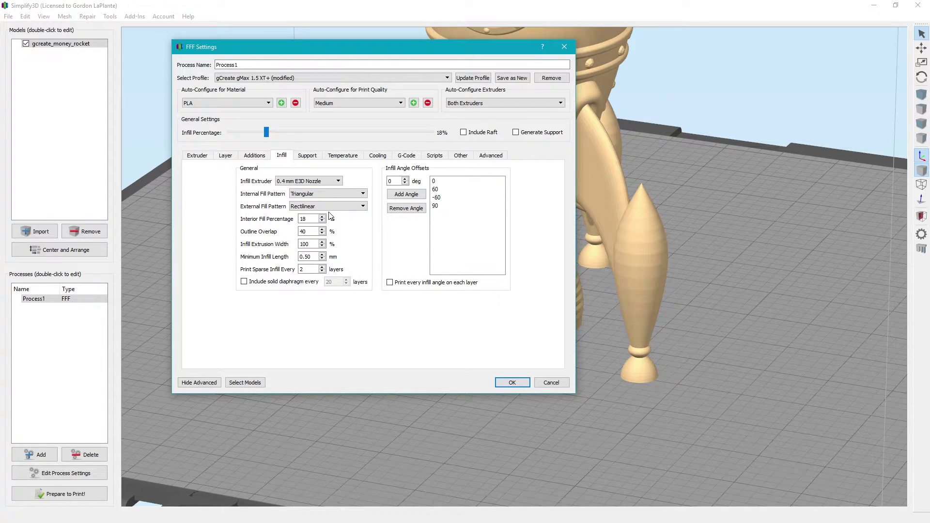
pyautogui.click(441, 207)
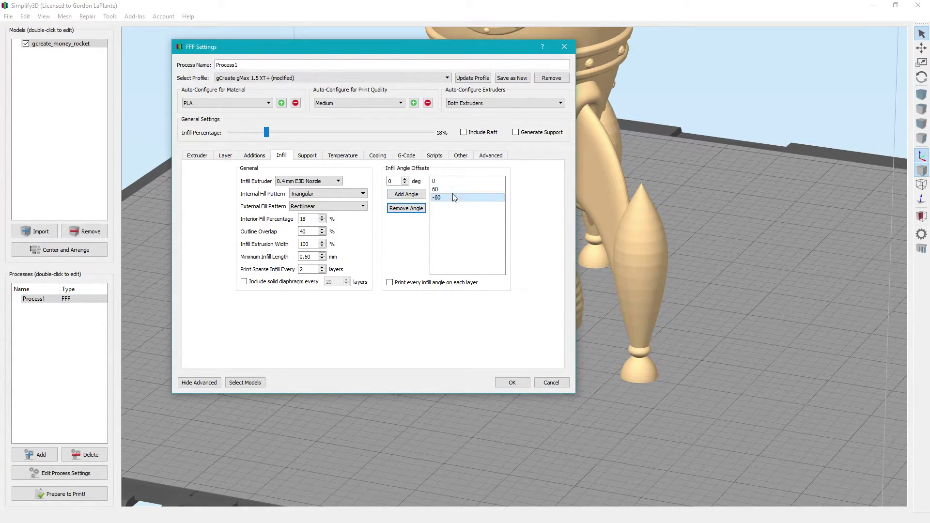
pyautogui.doubleClick(396, 180)
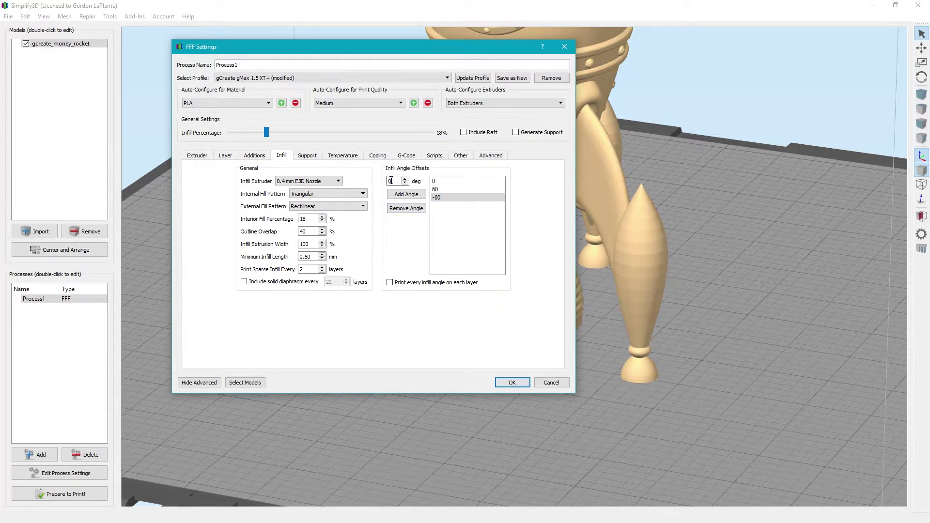
pyautogui.write('90')
pyautogui.click(423, 193)
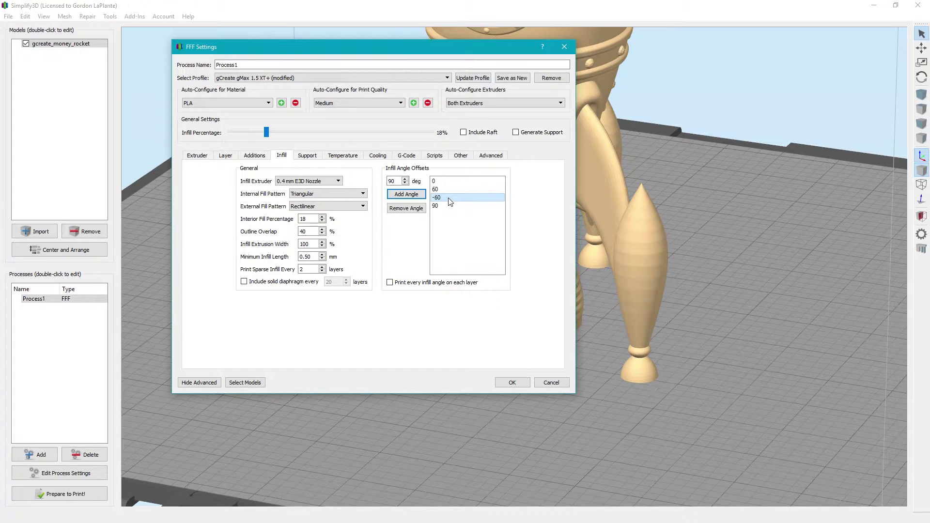
# Try the Grid internal fill pattern and switch back to Triangular.
pyautogui.click(335, 192)
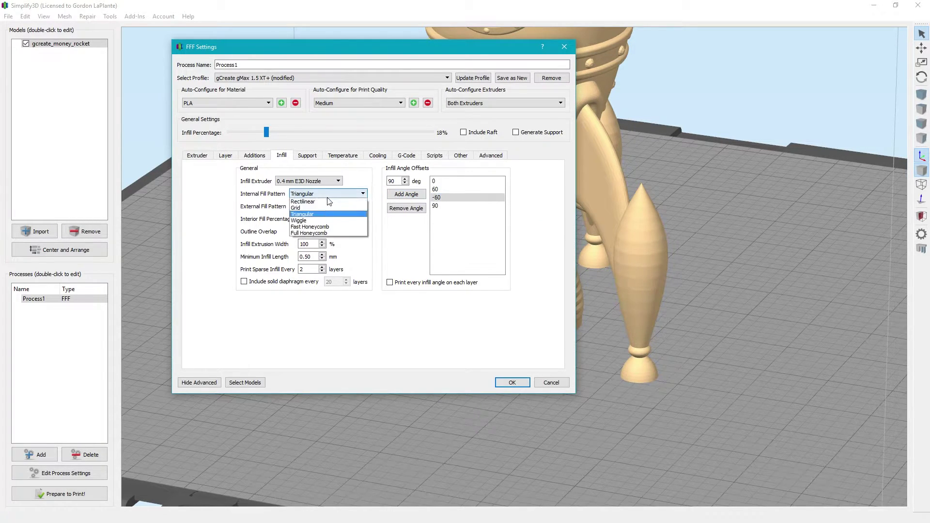
pyautogui.click(327, 206)
pyautogui.click(327, 195)
pyautogui.click(320, 214)
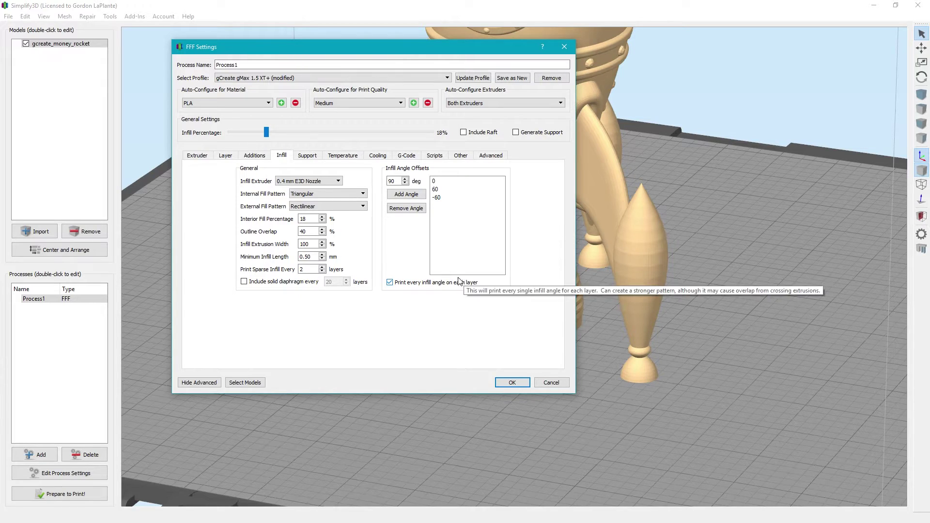
# Turn off printing every infill angle on each layer and add a 90-degree infill angle offset.
pyautogui.click(390, 283)
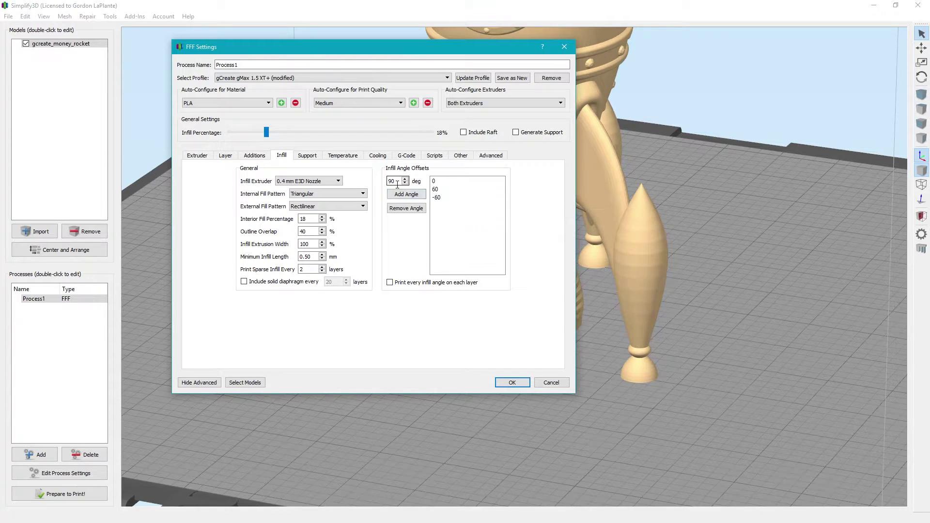
pyautogui.click(411, 195)
# Set the interior fill percentage to 20% and move the settings dialog aside to look at the rocket.
pyautogui.doubleClick(305, 218)
pyautogui.write('20')
pyautogui.moveTo(448, 51); pyautogui.dragTo(410, 273)
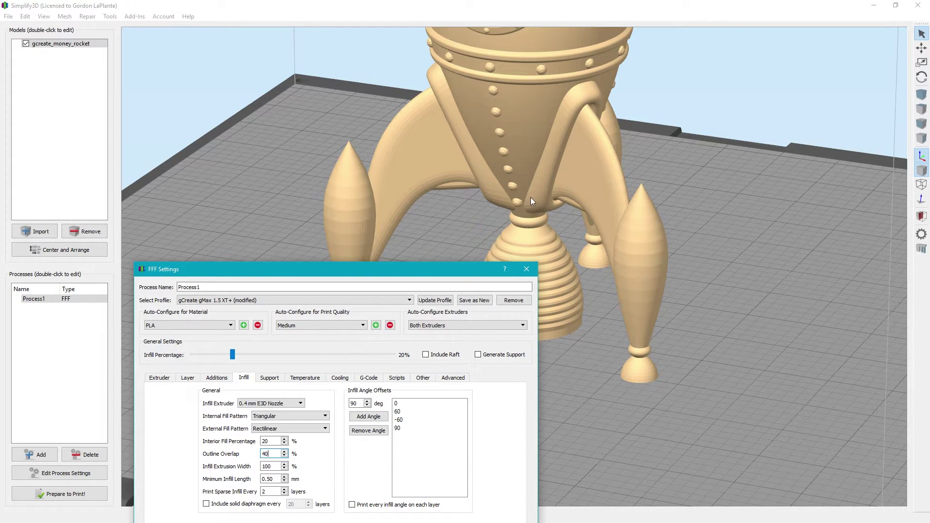
pyautogui.moveTo(463, 272); pyautogui.dragTo(463, 36)
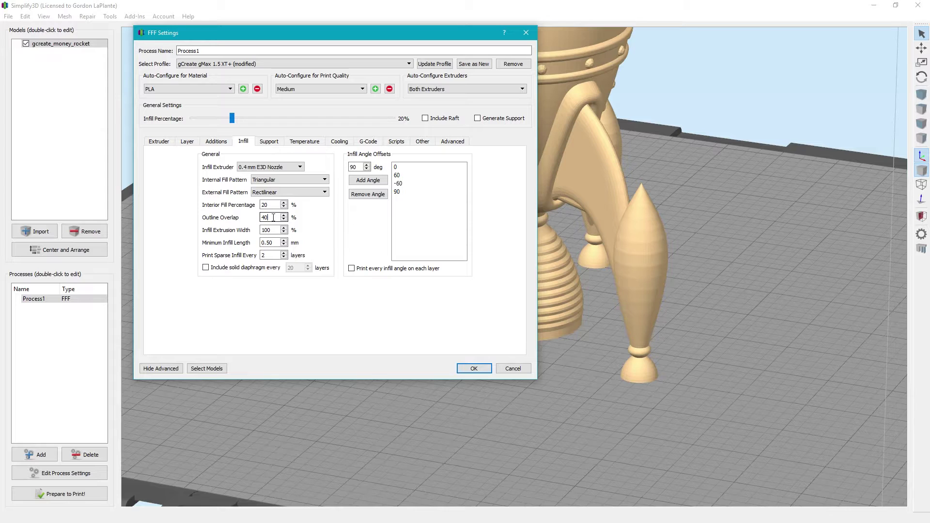
# Review the outline overlap and infill extrusion width, and try sparse infill every 1 layer before restoring it to every 2 layers.
pyautogui.moveTo(281, 218); pyautogui.dragTo(252, 217)
pyautogui.click(275, 231)
pyautogui.moveTo(272, 254); pyautogui.dragTo(252, 258)
pyautogui.write('1')
pyautogui.doubleClick(274, 255)
pyautogui.write('2')
# Enable support material generation and set the support extruder to the 0.4 mm E3D Nozzle.
pyautogui.click(274, 142)
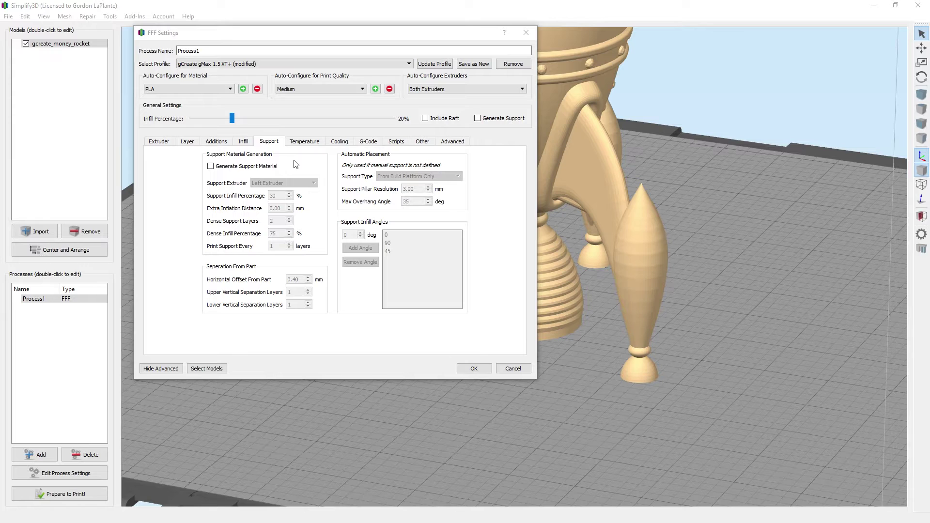
pyautogui.click(256, 171)
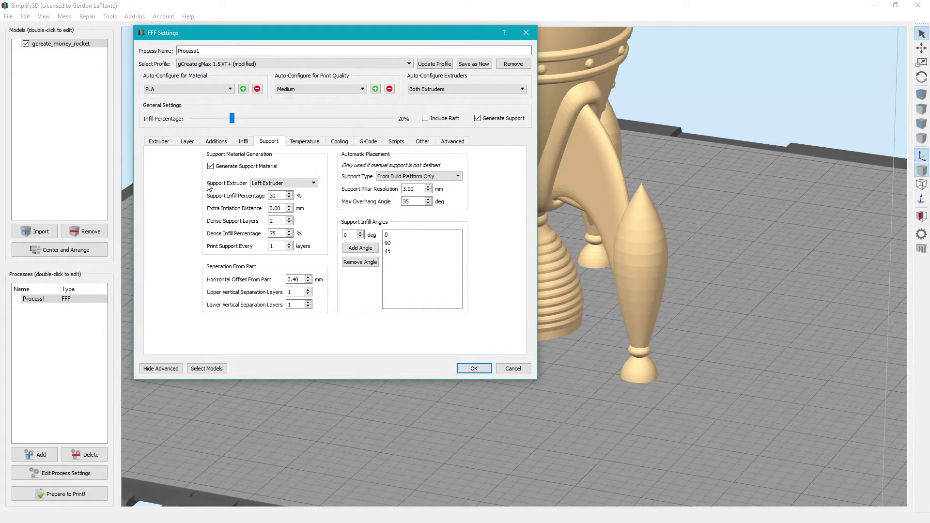
pyautogui.click(273, 183)
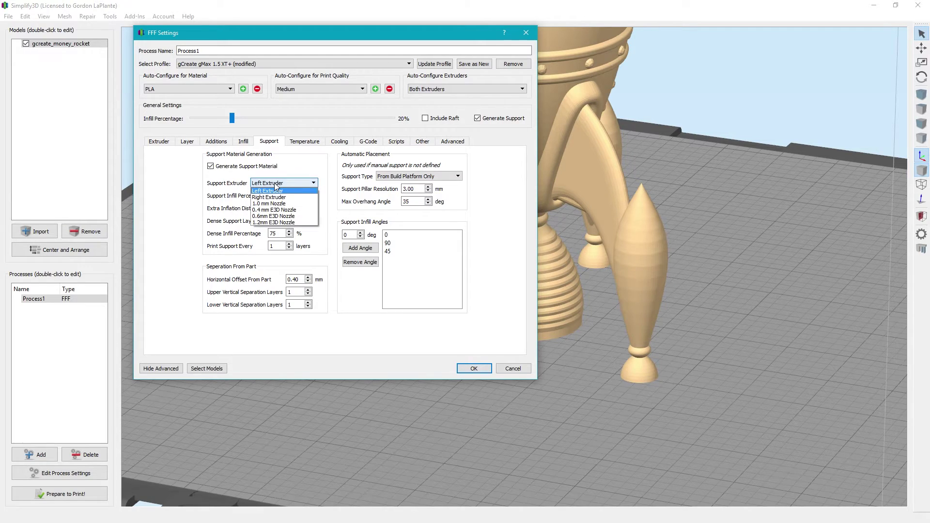
pyautogui.click(274, 210)
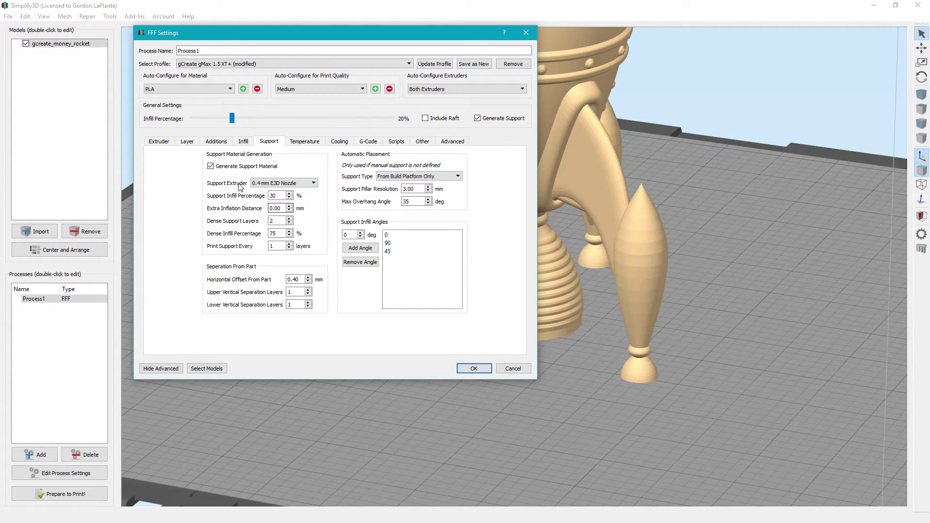
# Check the infill extruder choice without changing it and return to the support settings.
pyautogui.click(243, 142)
pyautogui.click(244, 166)
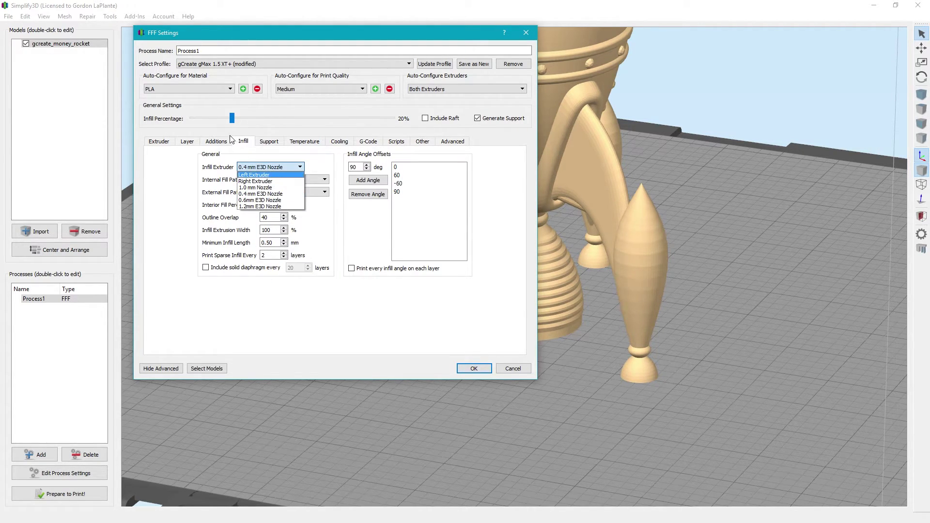
pyautogui.click(231, 140)
pyautogui.click(269, 141)
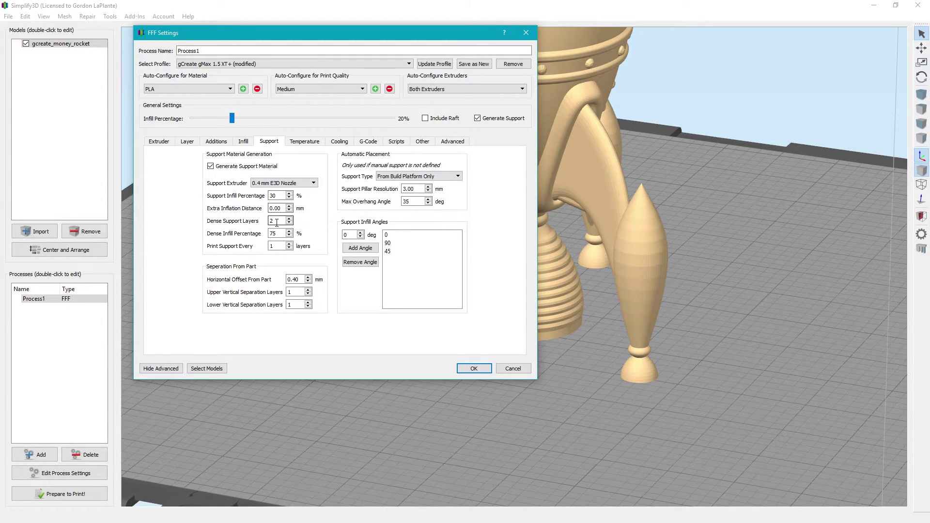
# Review the support infill percentage, extra inflation distance and dense support layers settings.
pyautogui.doubleClick(275, 195)
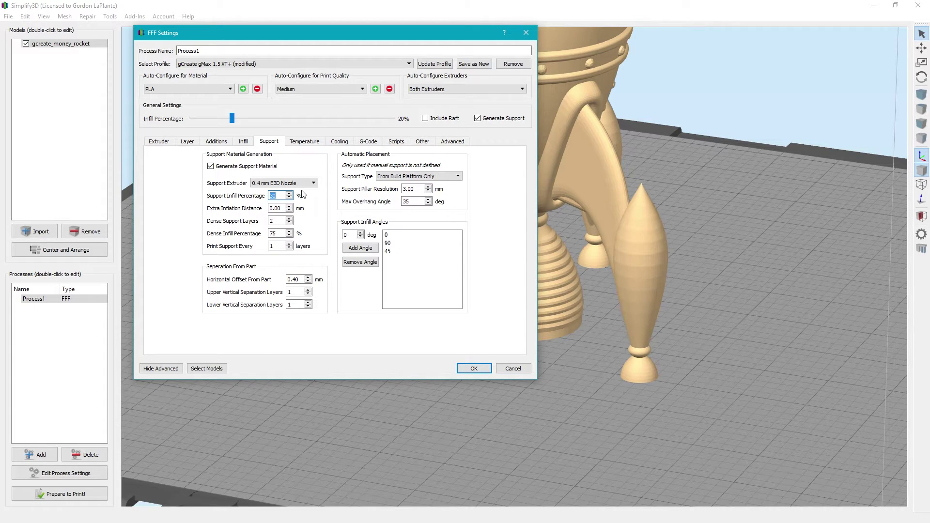
pyautogui.click(284, 209)
pyautogui.click(280, 220)
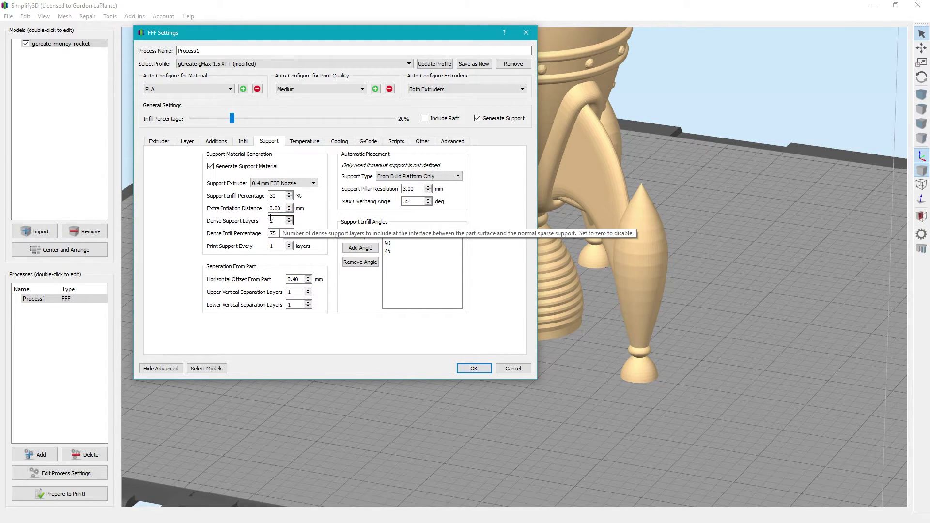
pyautogui.doubleClick(274, 195)
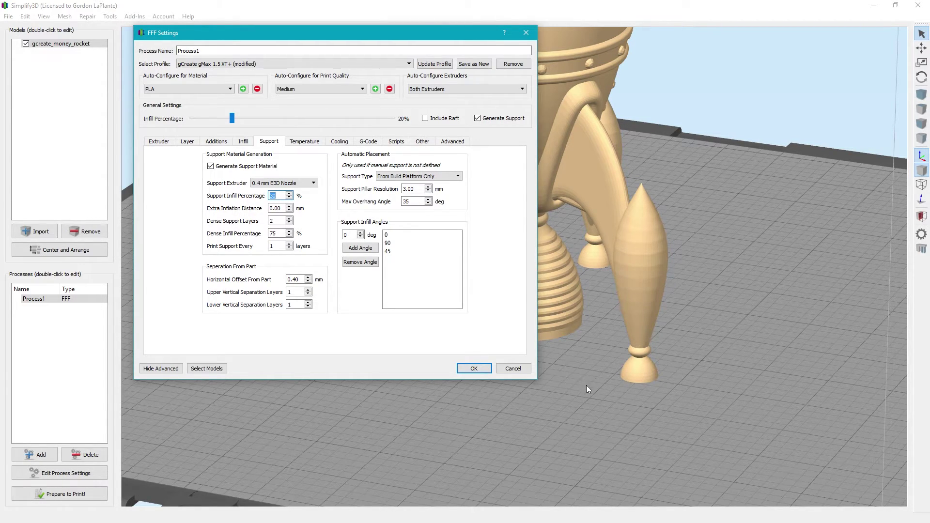
pyautogui.click(279, 222)
pyautogui.moveTo(273, 222); pyautogui.dragTo(249, 221)
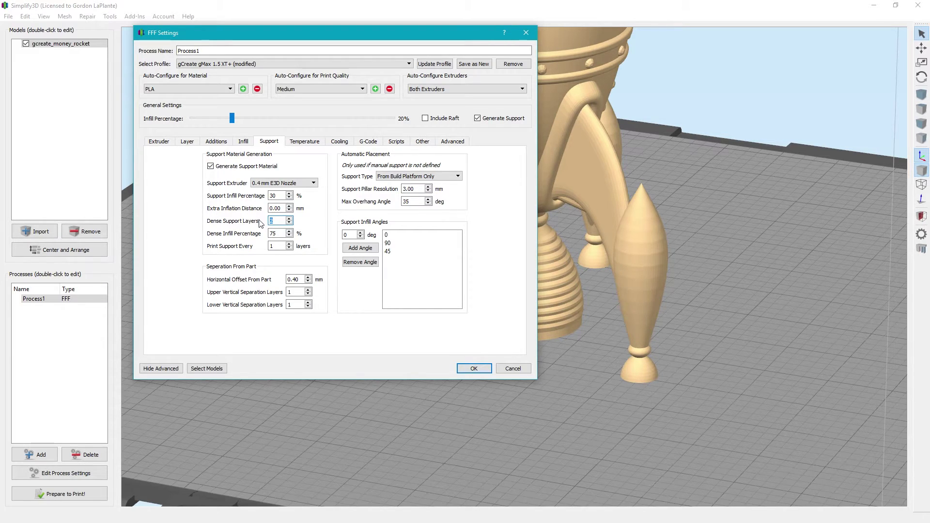
# Review the dense infill percentage and the support layer interval, and return to the dense support layers setting.
pyautogui.click(281, 233)
pyautogui.moveTo(281, 233); pyautogui.dragTo(247, 237)
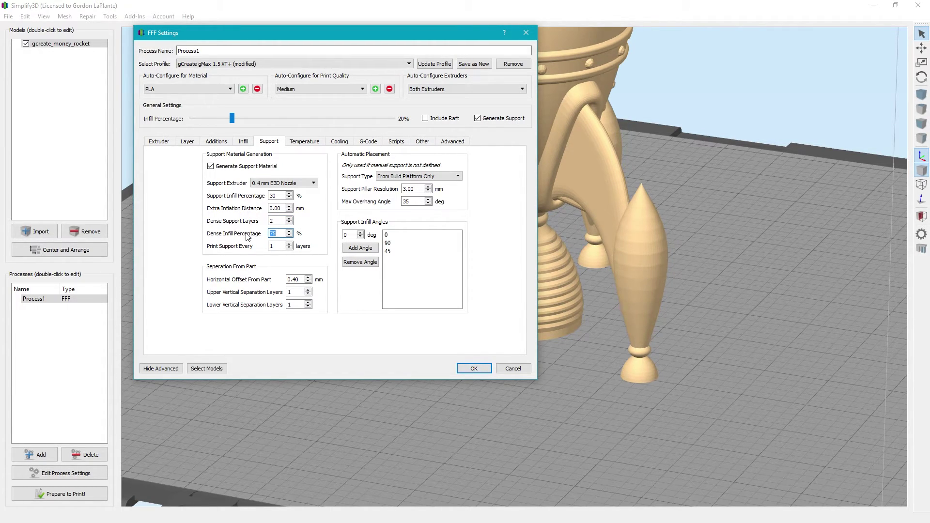
pyautogui.click(272, 221)
pyautogui.click(272, 246)
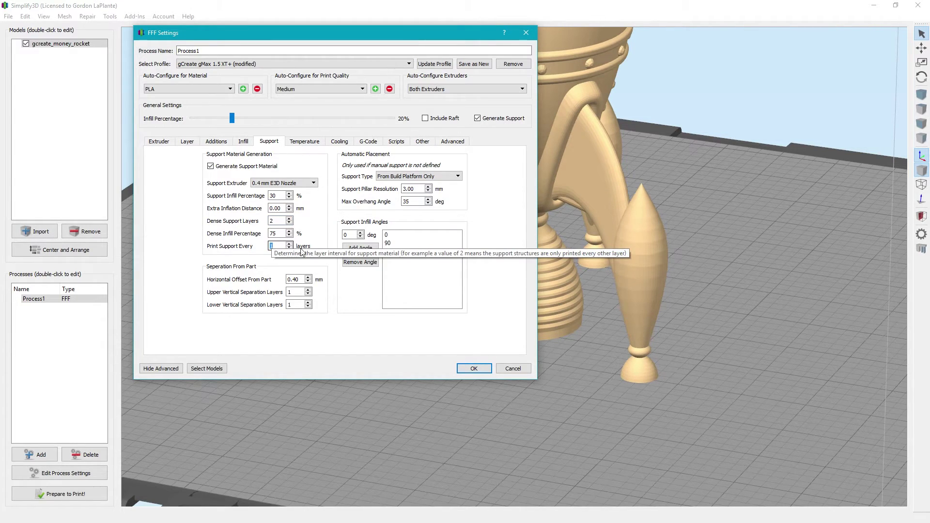
pyautogui.doubleClick(274, 247)
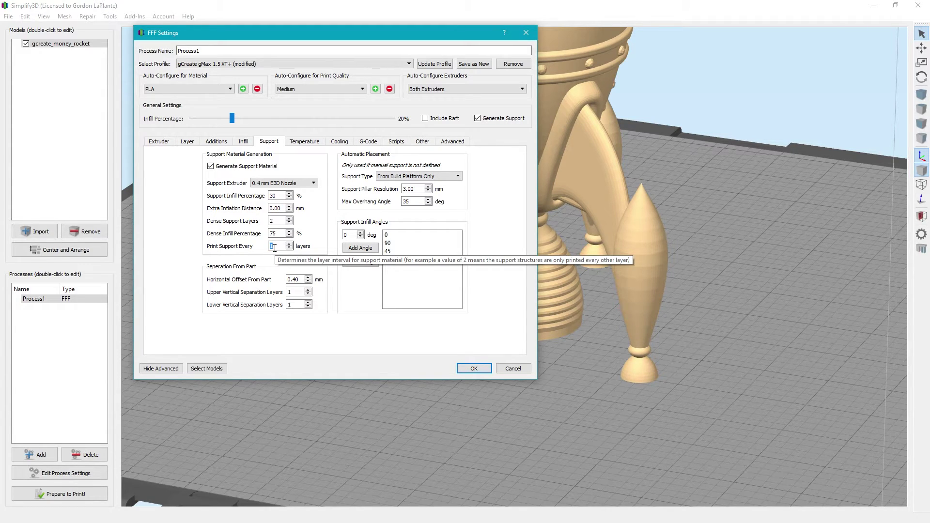
pyautogui.hotkey('shift', 'Tab')
pyautogui.hotkey('shift', 'Tab')
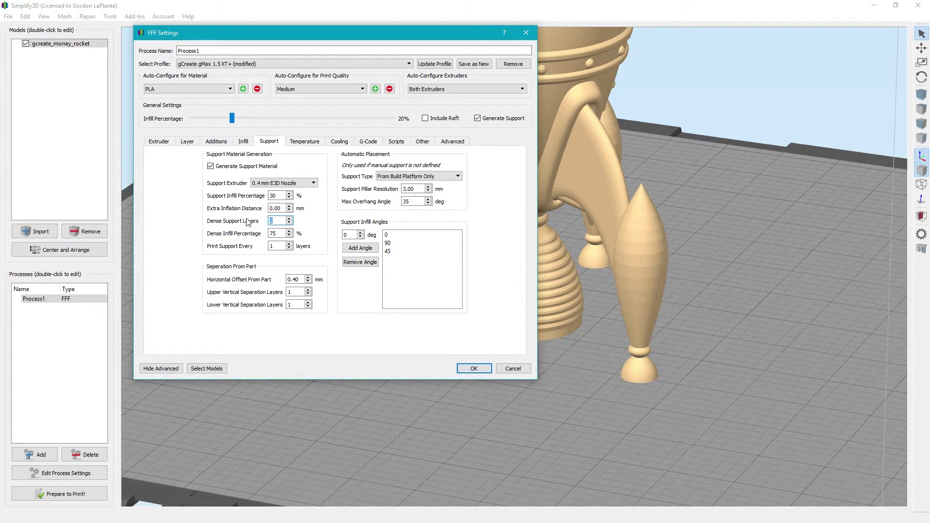
# Review the horizontal offset from part, accept the process settings and look at the rocket's lower body.
pyautogui.doubleClick(294, 280)
pyautogui.click(302, 278)
pyautogui.click(475, 368)
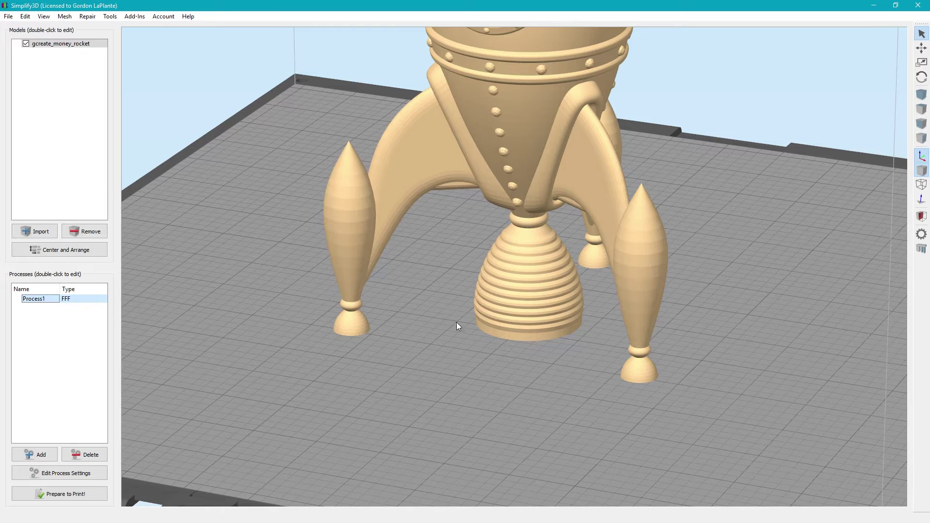
pyautogui.moveTo(450, 235); pyautogui.dragTo(372, 348, button='right')
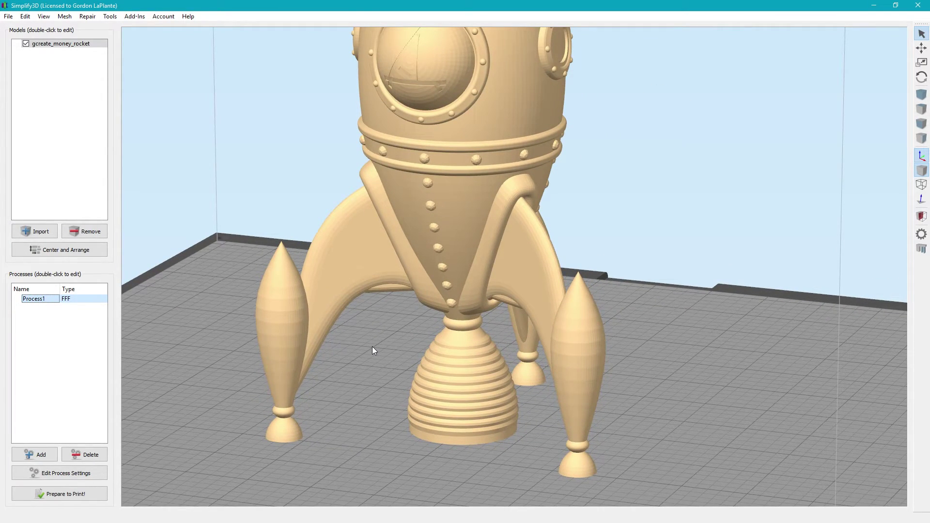
pyautogui.moveTo(372, 347); pyautogui.dragTo(360, 352)
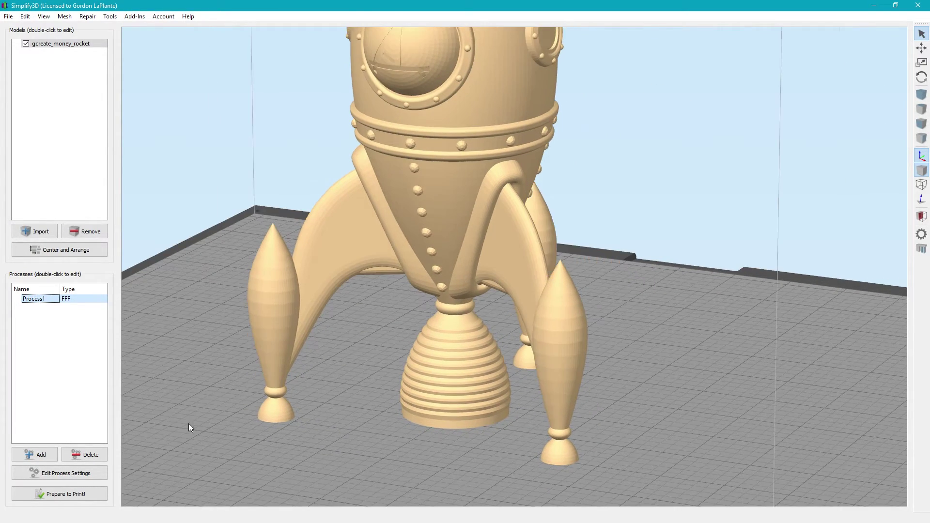
# Reopen Process1's support settings, set the max overhang angle to 20 degrees and accept the change.
pyautogui.click(68, 473)
pyautogui.click(268, 141)
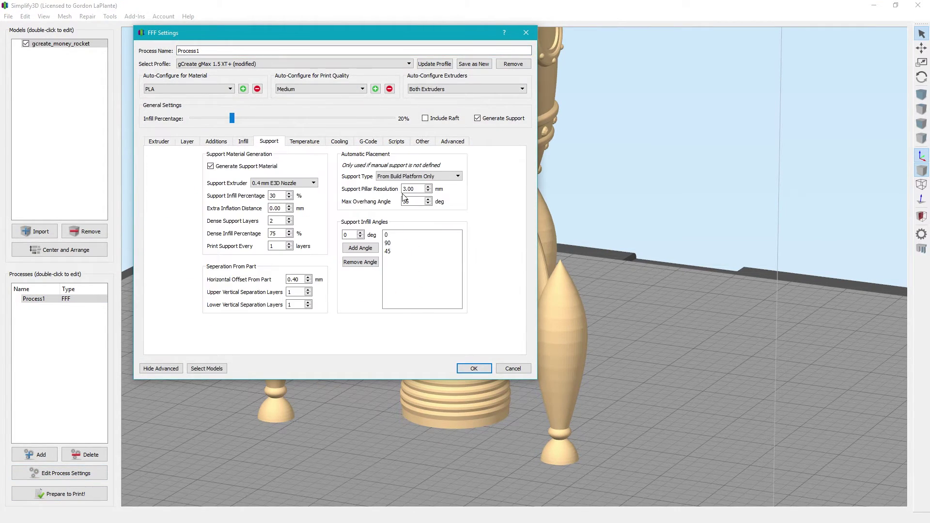
pyautogui.moveTo(418, 202); pyautogui.dragTo(349, 203)
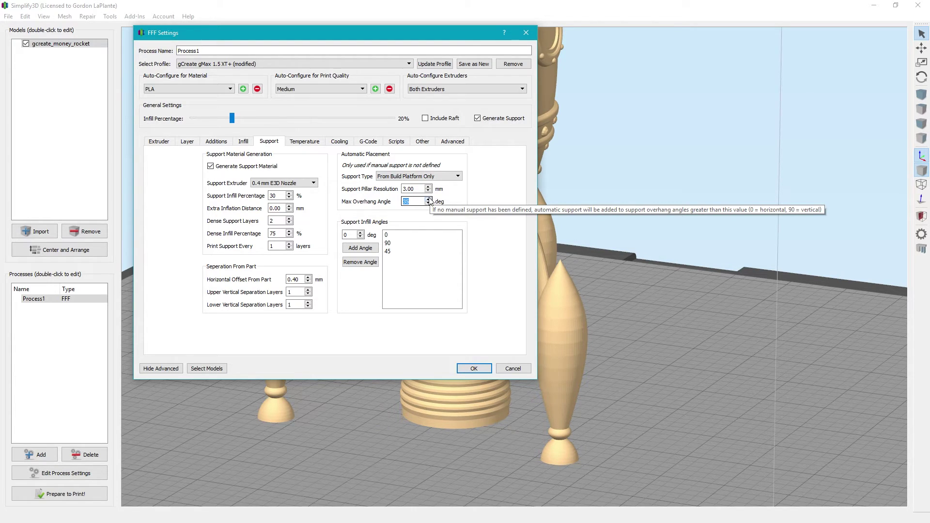
pyautogui.write('20')
pyautogui.click(462, 370)
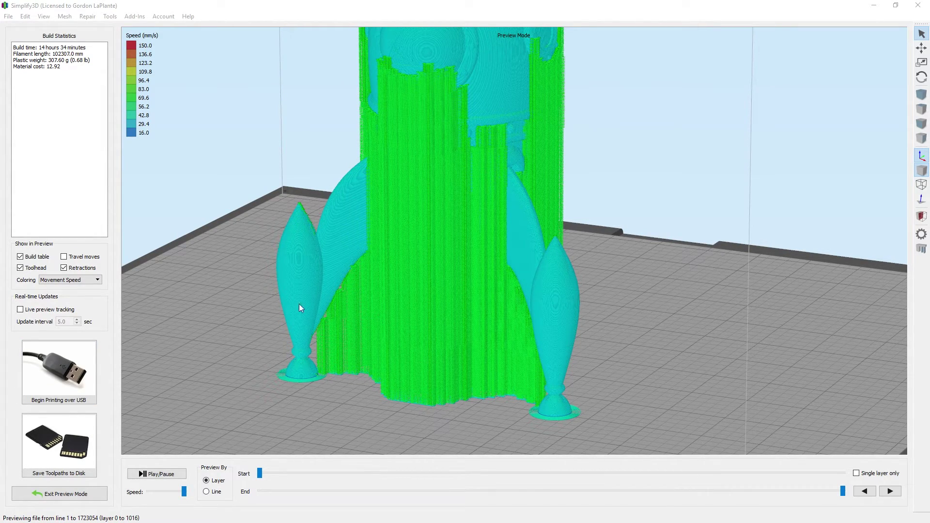
# Examine the support structures around the rocket and the build time in the print preview, and leave the preview.
pyautogui.moveTo(348, 314); pyautogui.dragTo(359, 276)
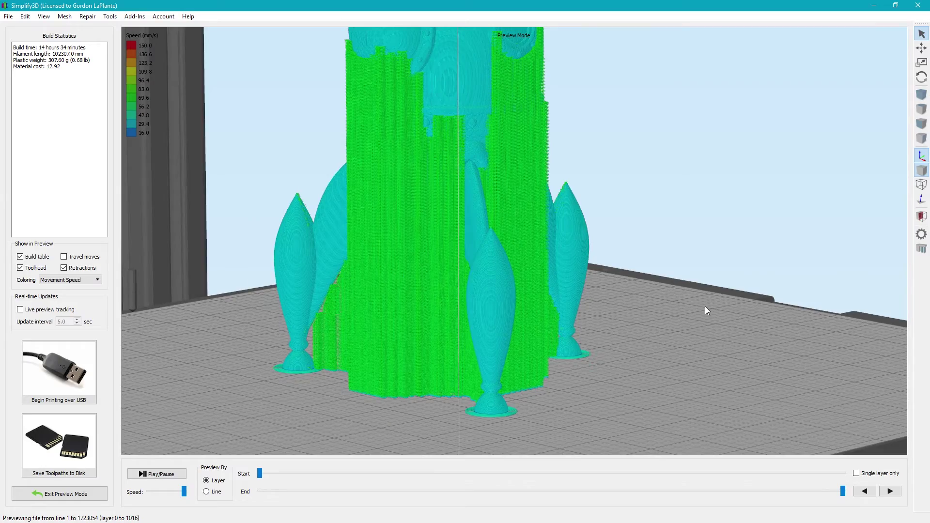
pyautogui.moveTo(705, 306); pyautogui.dragTo(697, 204)
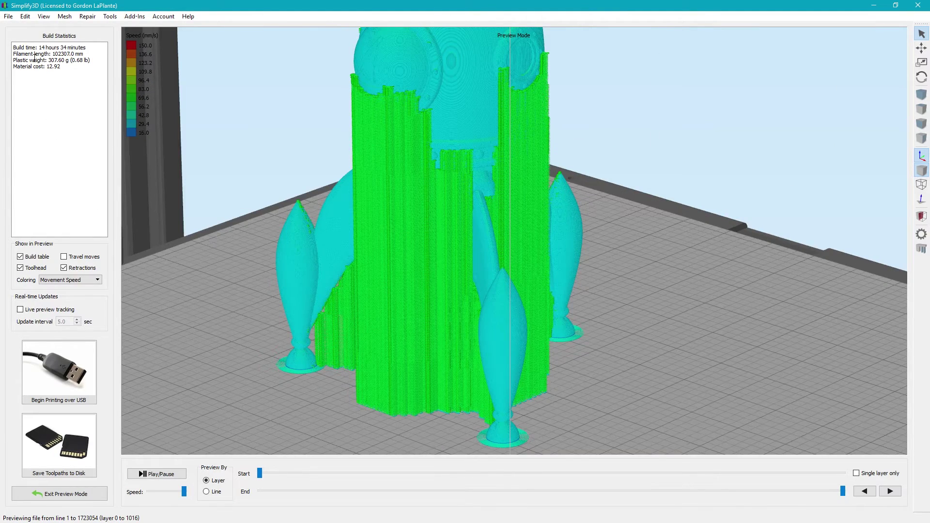
pyautogui.moveTo(49, 60)
pyautogui.mouseDown()
pyautogui.moveTo(67, 60)
pyautogui.moveTo(62, 54)
pyautogui.mouseUp()
pyautogui.click(62, 54)
pyautogui.moveTo(39, 47); pyautogui.dragTo(71, 44)
pyautogui.moveTo(412, 178); pyautogui.dragTo(629, 154)
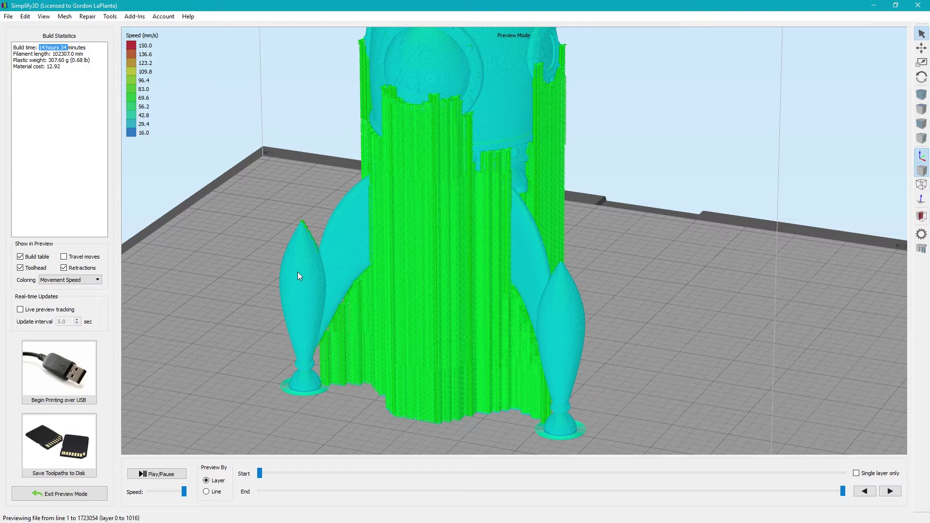
pyautogui.scroll(-3, 297, 275)
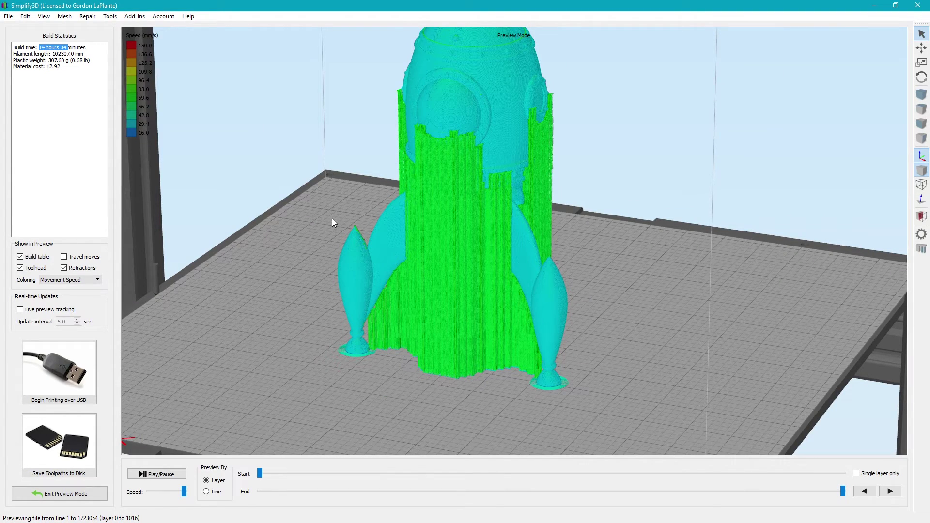
pyautogui.moveTo(469, 252); pyautogui.dragTo(451, 264)
pyautogui.moveTo(450, 264); pyautogui.dragTo(409, 289, button='right')
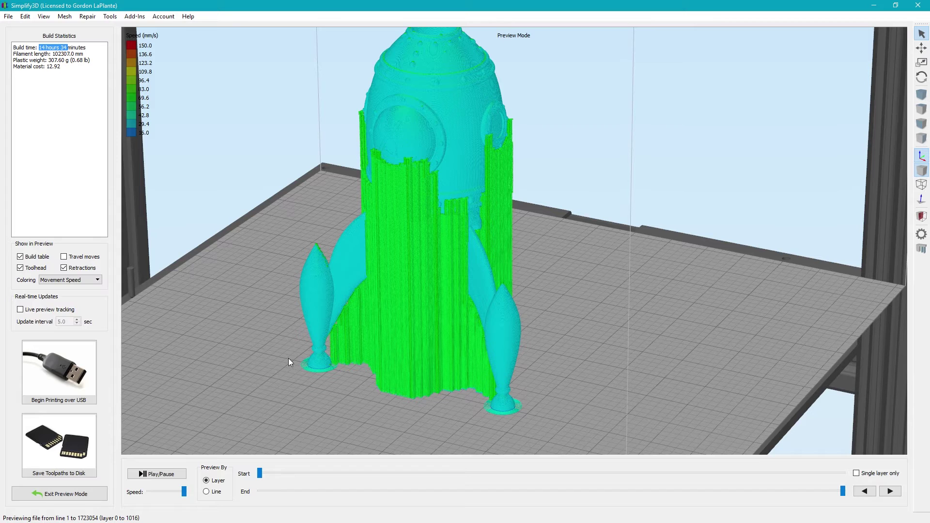
pyautogui.click(59, 494)
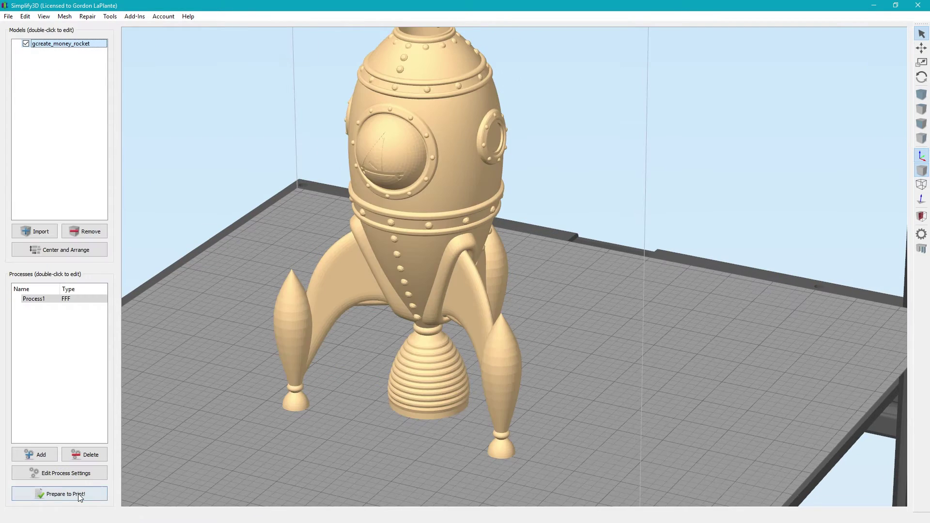
# Open the support generation tool and set the support pillar resolution to 7 mm.
pyautogui.moveTo(368, 388); pyautogui.dragTo(385, 347)
pyautogui.moveTo(384, 345); pyautogui.dragTo(387, 284, button='right')
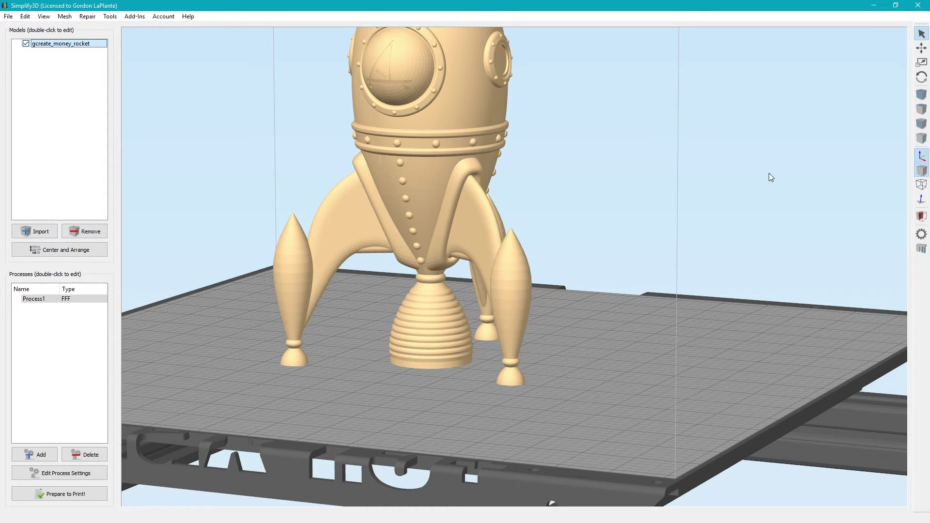
pyautogui.click(921, 248)
pyautogui.moveTo(345, 40); pyautogui.dragTo(801, 54)
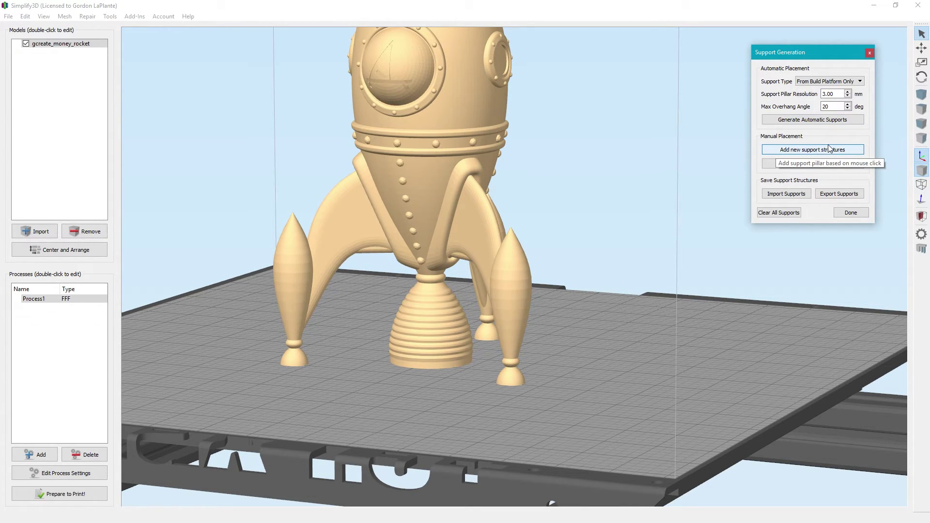
pyautogui.moveTo(843, 94); pyautogui.dragTo(786, 85)
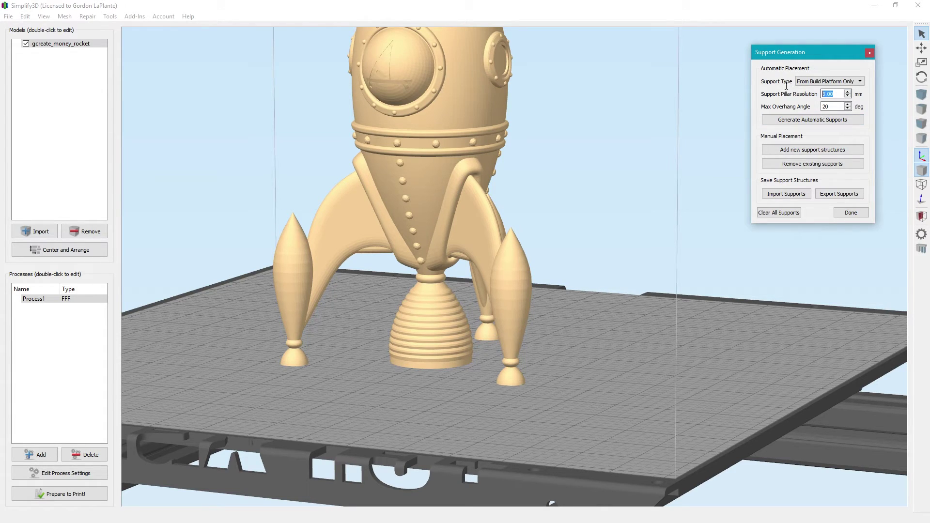
pyautogui.write('7')
pyautogui.press('Tab')
# Examine the overhangs inside the rocket's engine nozzle from below the build plate.
pyautogui.moveTo(452, 353); pyautogui.dragTo(444, 190)
pyautogui.scroll(5, 445, 190)
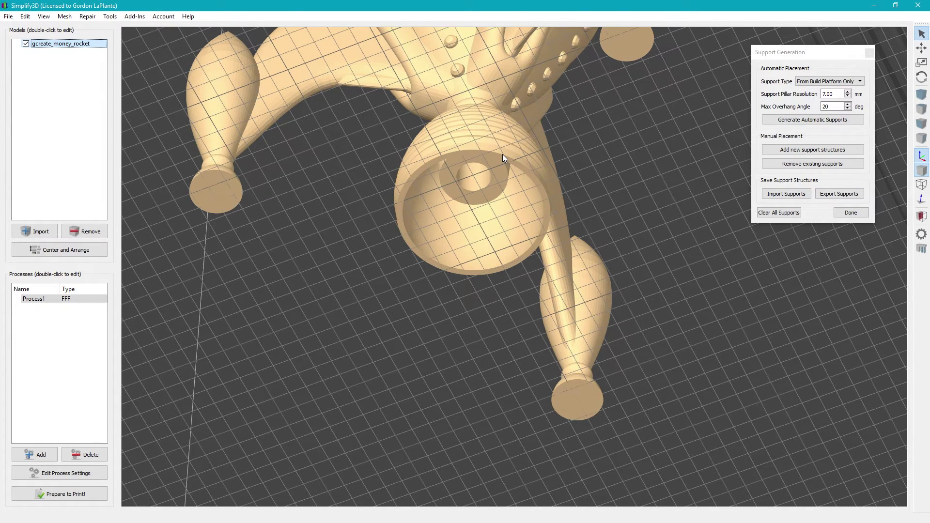
pyautogui.moveTo(500, 158); pyautogui.dragTo(502, 229)
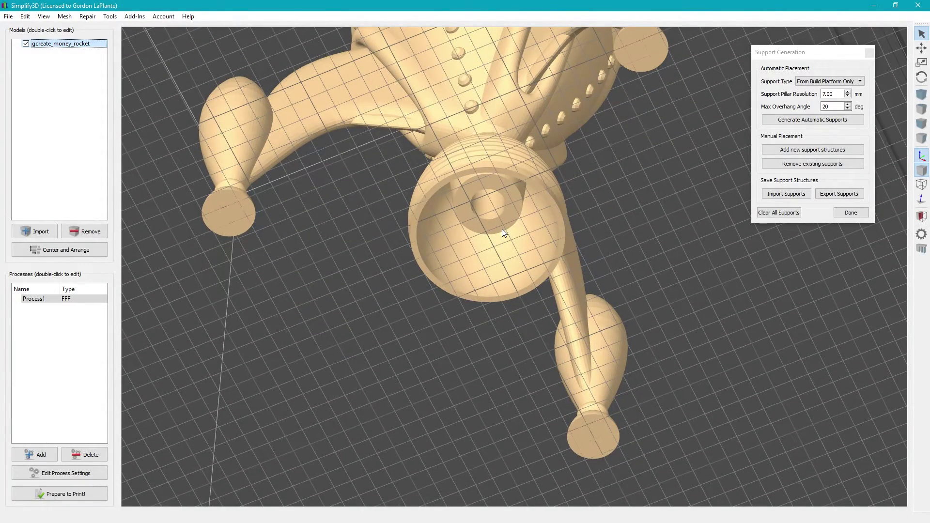
pyautogui.moveTo(501, 229); pyautogui.dragTo(481, 258)
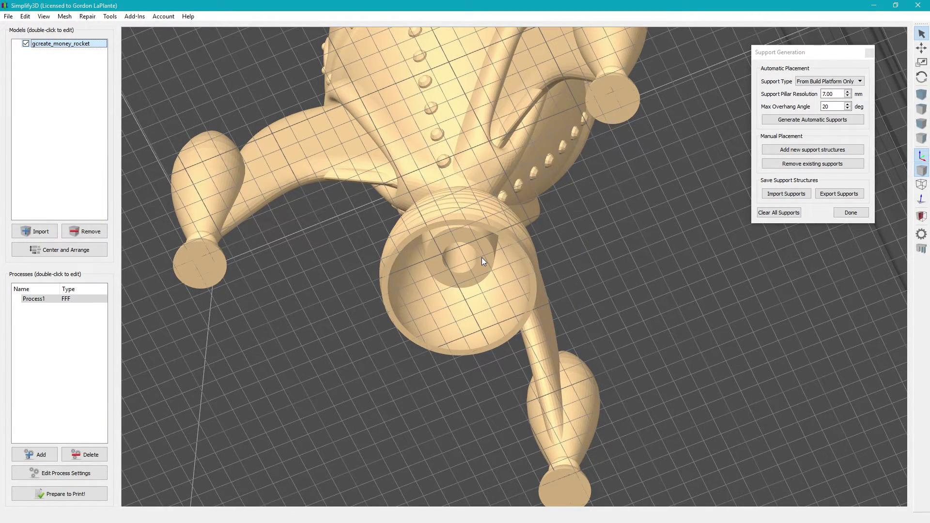
pyautogui.moveTo(482, 257); pyautogui.dragTo(489, 233)
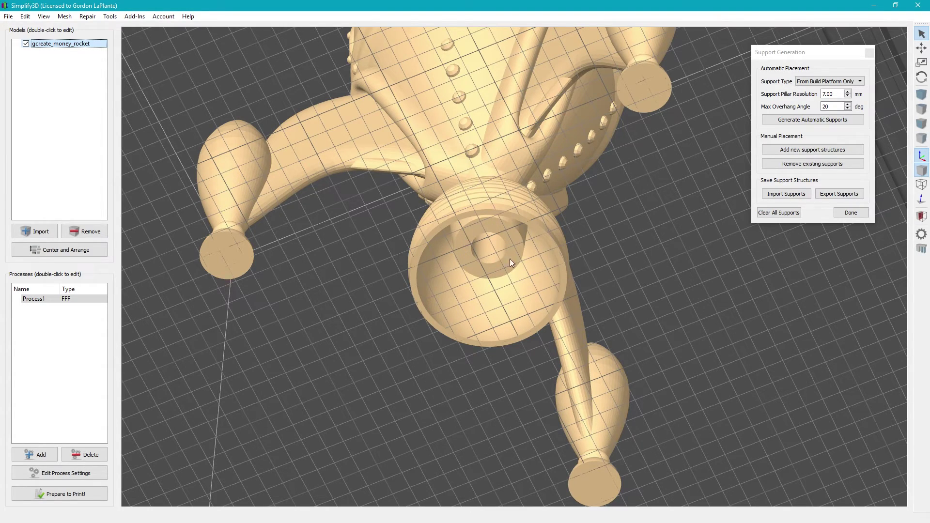
pyautogui.moveTo(487, 236); pyautogui.dragTo(476, 263)
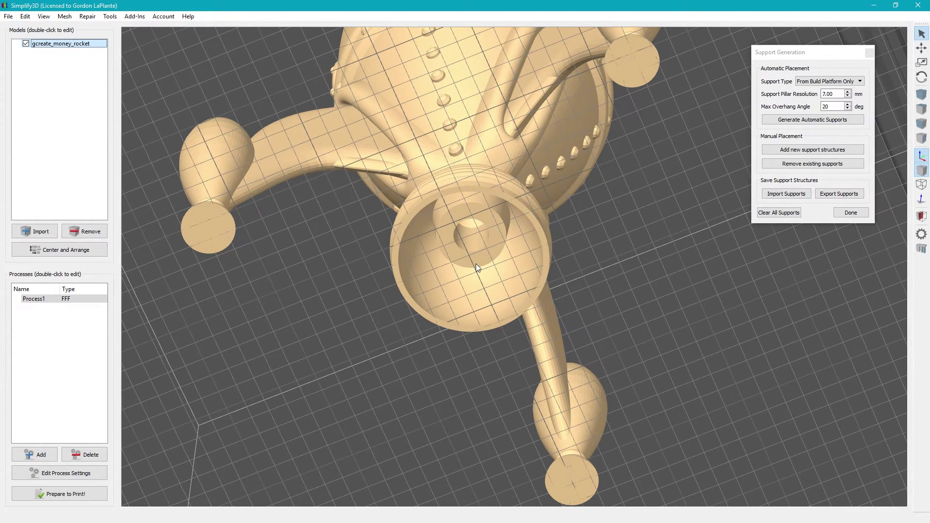
pyautogui.moveTo(476, 263); pyautogui.dragTo(487, 272, button='right')
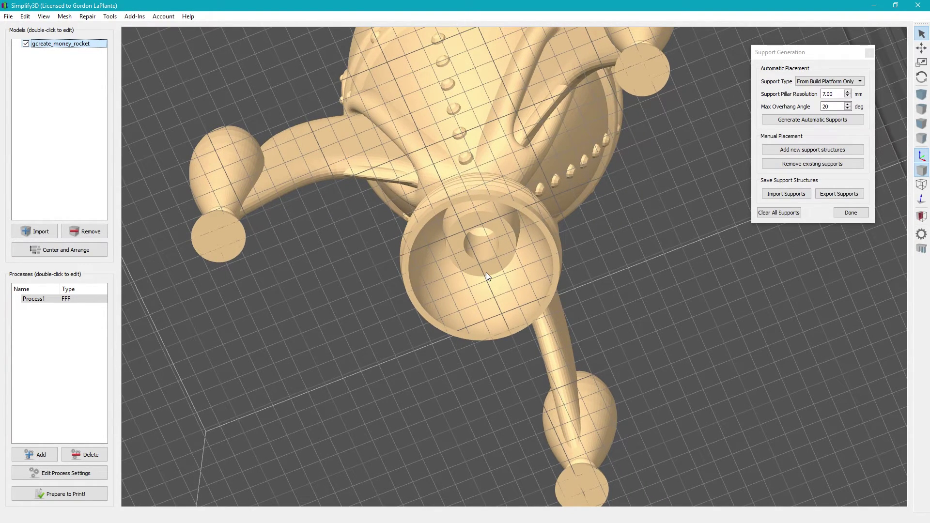
pyautogui.moveTo(497, 218); pyautogui.dragTo(521, 214, button='right')
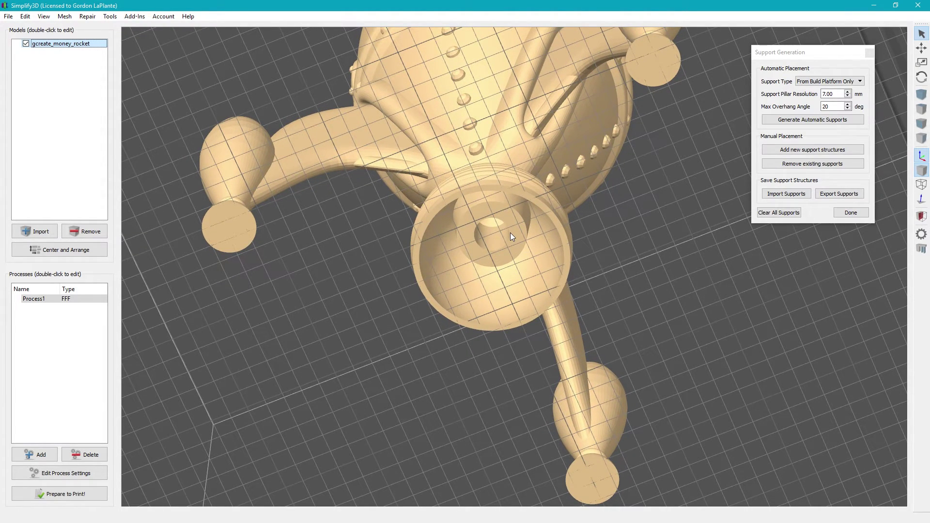
pyautogui.scroll(3, 497, 225)
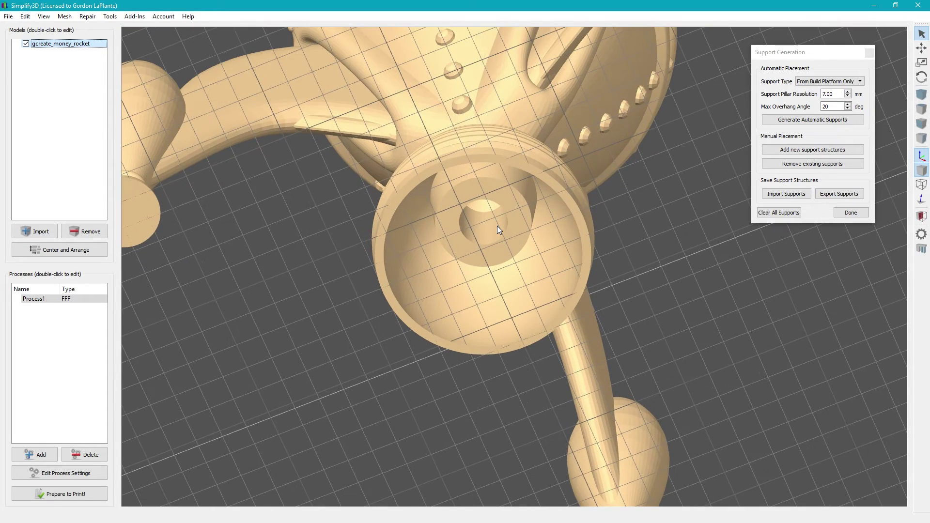
pyautogui.moveTo(497, 225)
pyautogui.mouseDown()
pyautogui.moveTo(527, 245)
pyautogui.moveTo(476, 246)
pyautogui.mouseUp()
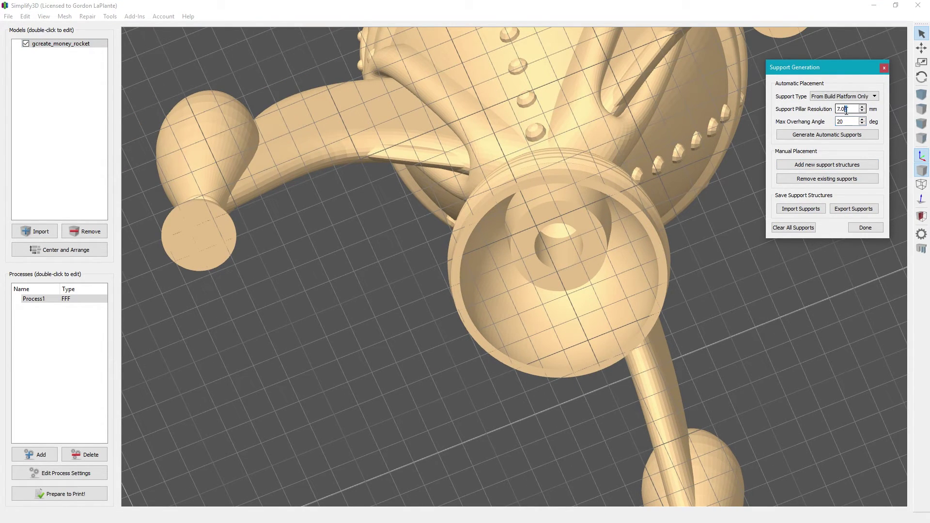
# Manually add a closed ring of 7 mm support pillars under the overhang inside the rocket's engine nozzle and finish support generation.
pyautogui.click(799, 166)
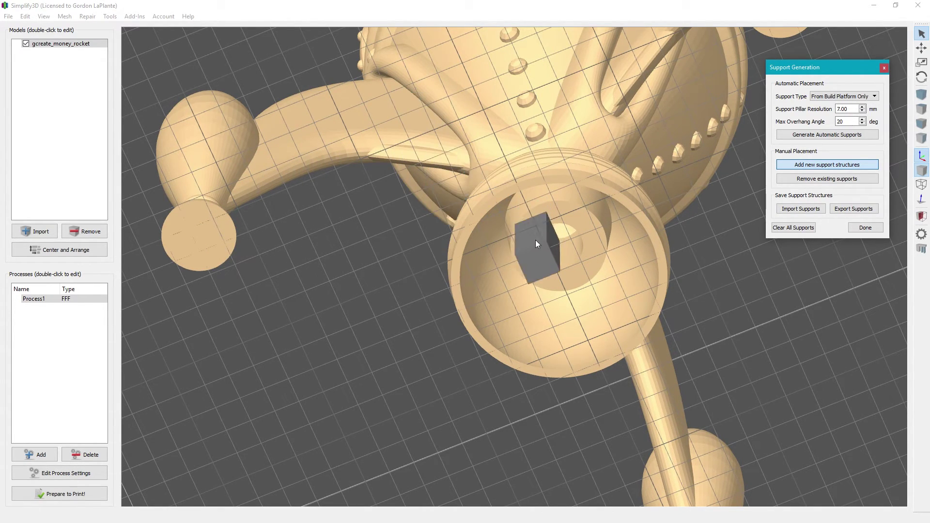
pyautogui.click(550, 283)
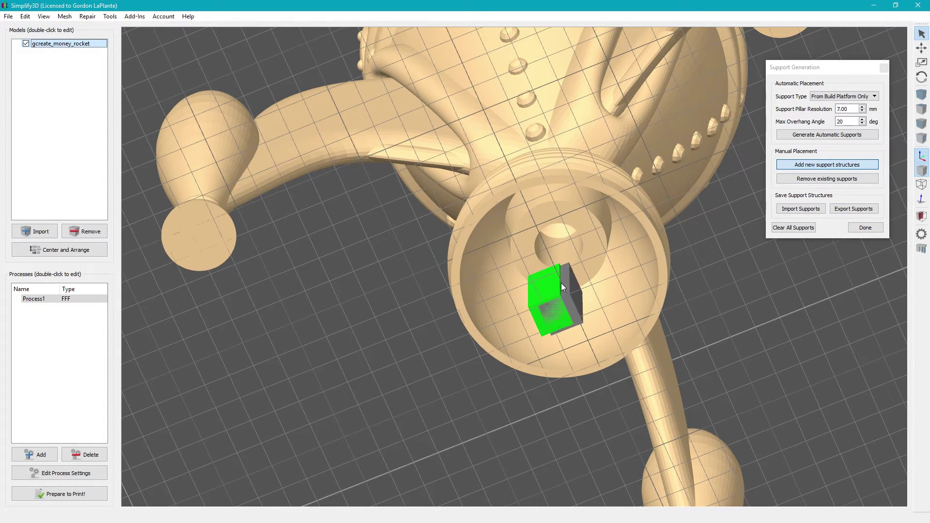
pyautogui.click(578, 276)
pyautogui.click(589, 266)
pyautogui.click(596, 249)
pyautogui.click(592, 229)
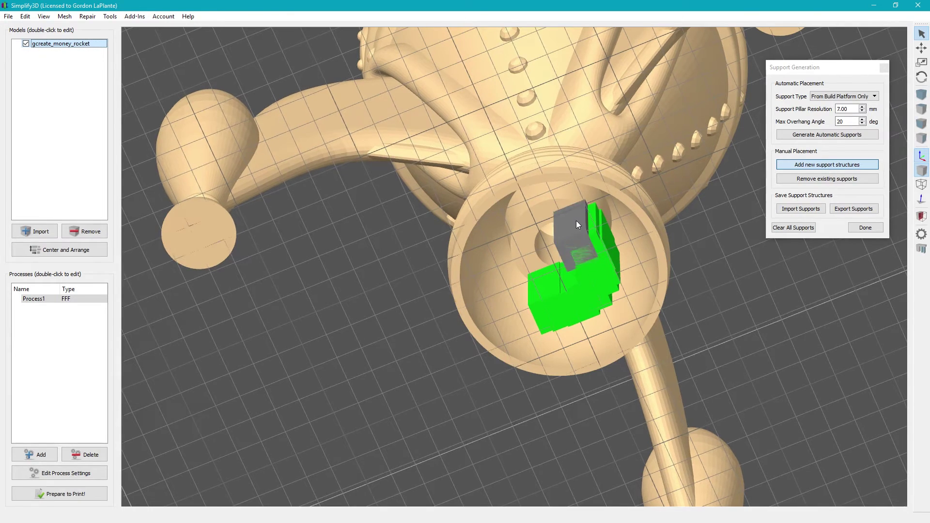
pyautogui.click(576, 220)
pyautogui.click(556, 214)
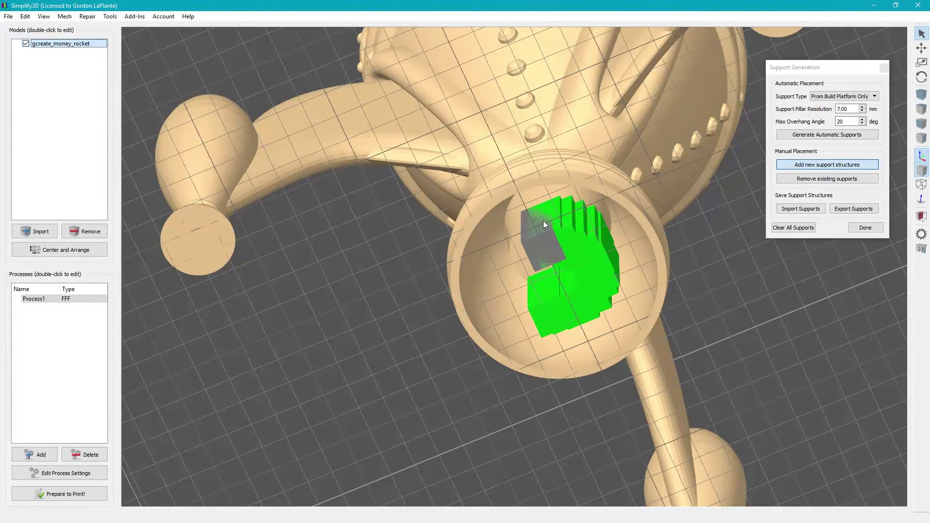
pyautogui.click(543, 220)
pyautogui.click(528, 246)
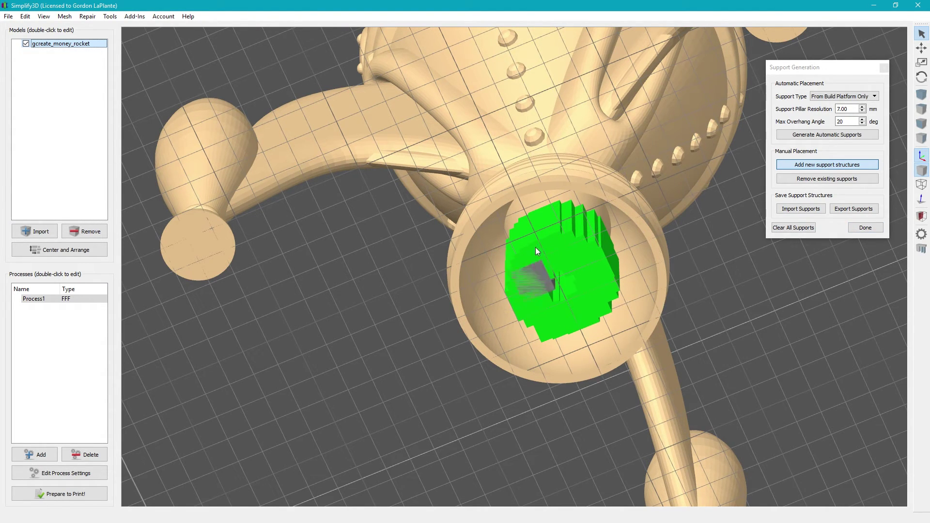
pyautogui.moveTo(531, 245); pyautogui.dragTo(600, 104)
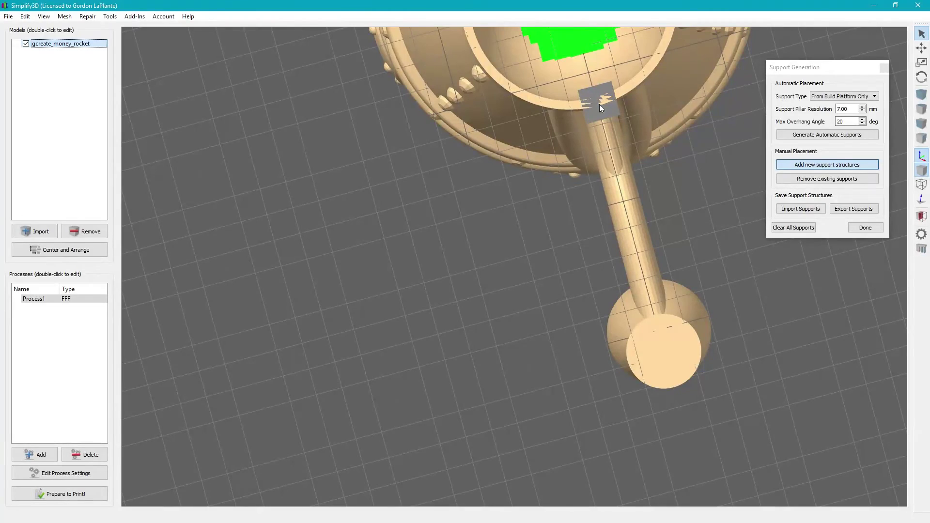
pyautogui.moveTo(600, 103); pyautogui.dragTo(452, 251)
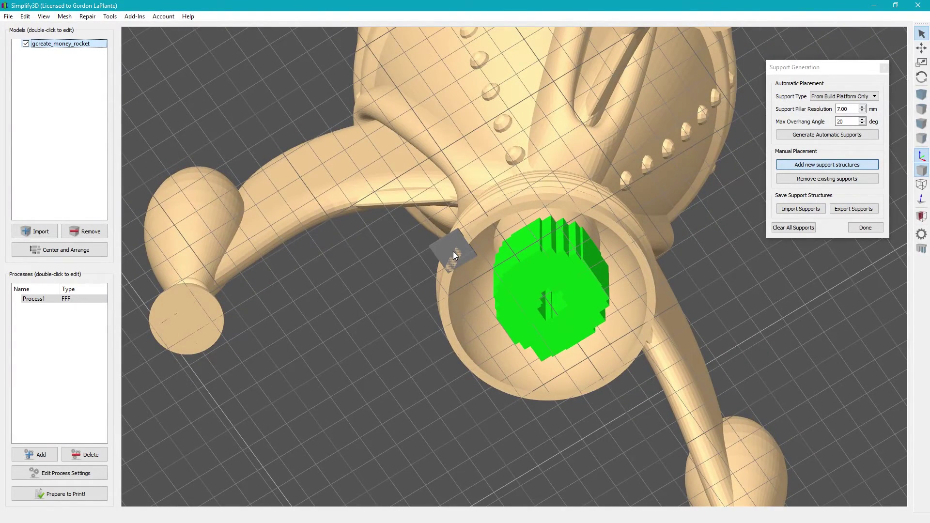
pyautogui.click(870, 227)
# Prepare the rocket for printing and check the filament length and plastic weight in the preview's build statistics.
pyautogui.scroll(-5, 642, 289)
pyautogui.moveTo(626, 299); pyautogui.dragTo(571, 266)
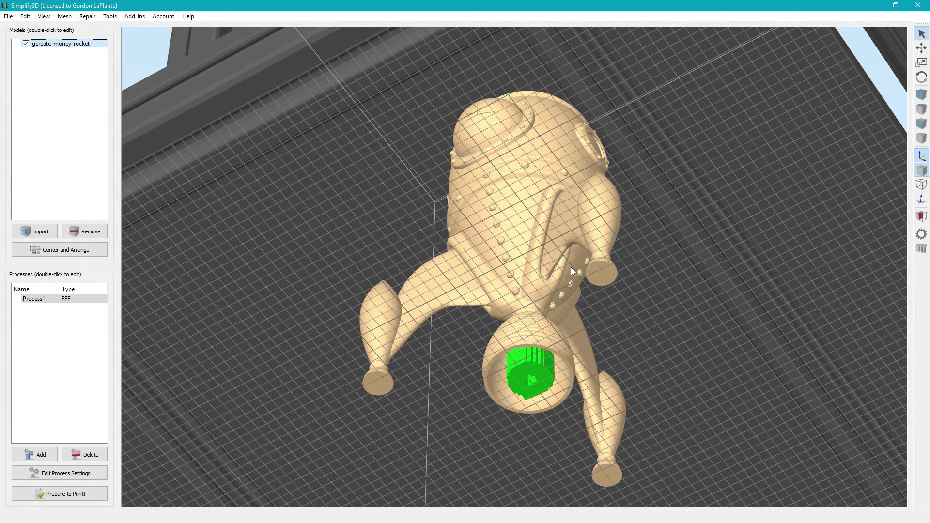
pyautogui.moveTo(570, 267); pyautogui.dragTo(527, 341)
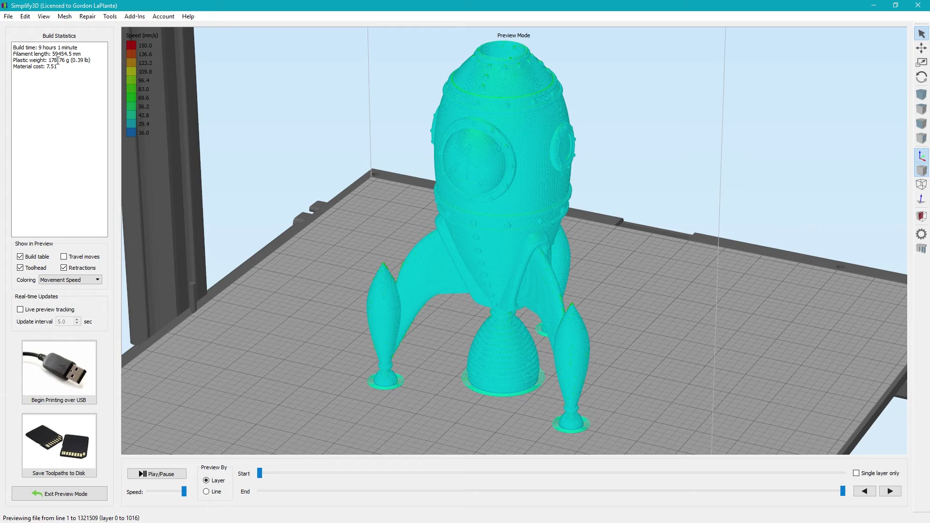
pyautogui.moveTo(54, 61); pyautogui.dragTo(48, 61)
pyautogui.moveTo(58, 54); pyautogui.dragTo(52, 54)
pyautogui.moveTo(381, 223); pyautogui.dragTo(431, 239)
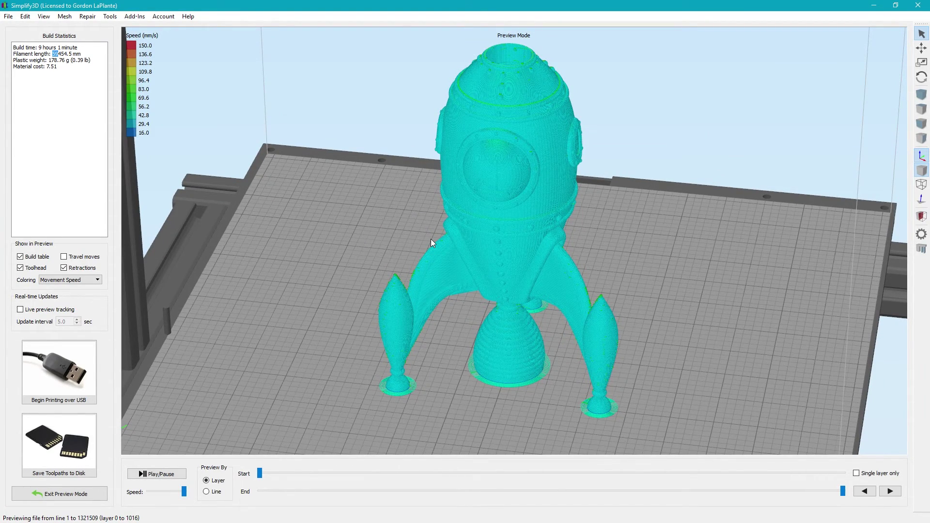
# Examine the sliced rocket from all around in the preview, including the support inside the engine nozzle from below.
pyautogui.scroll(5, 431, 239)
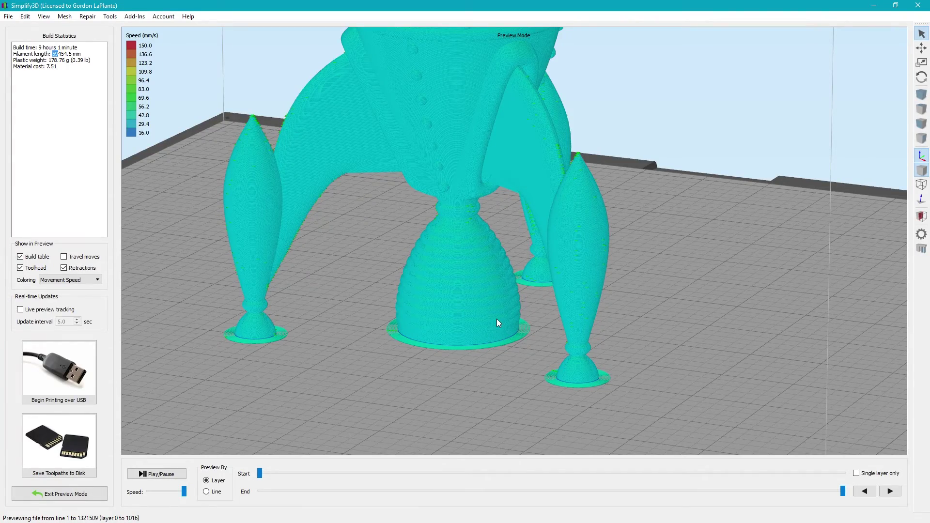
pyautogui.scroll(5, 496, 319)
pyautogui.moveTo(454, 292); pyautogui.dragTo(468, 265, button='right')
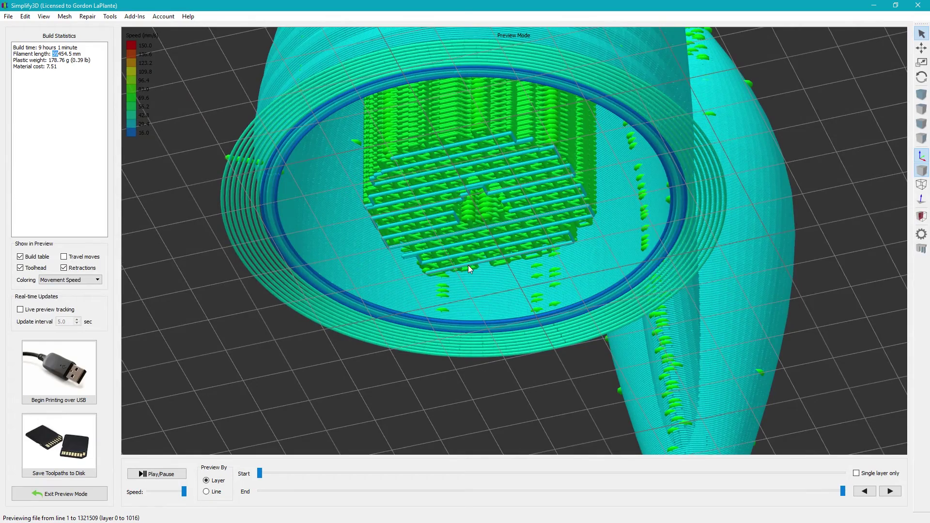
pyautogui.scroll(-10, 468, 266)
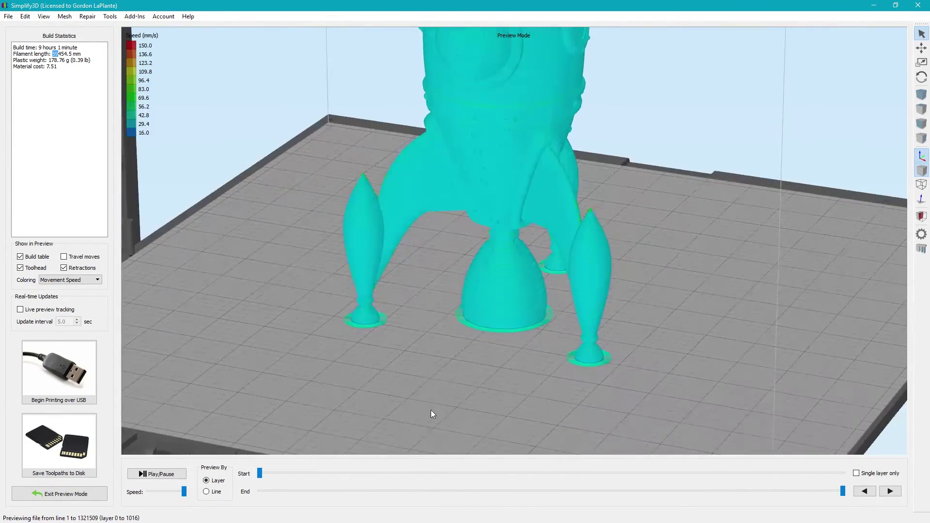
pyautogui.moveTo(456, 239); pyautogui.dragTo(436, 283, button='right')
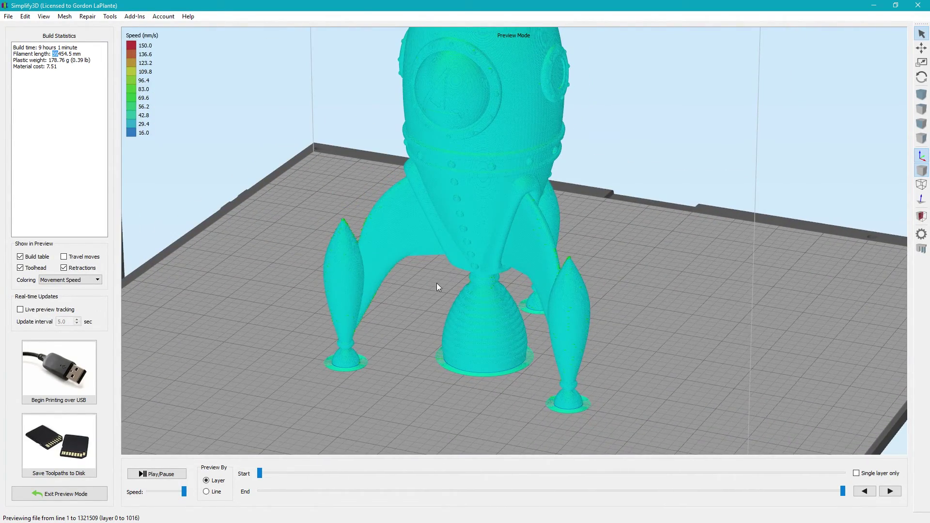
pyautogui.scroll(-6, 437, 283)
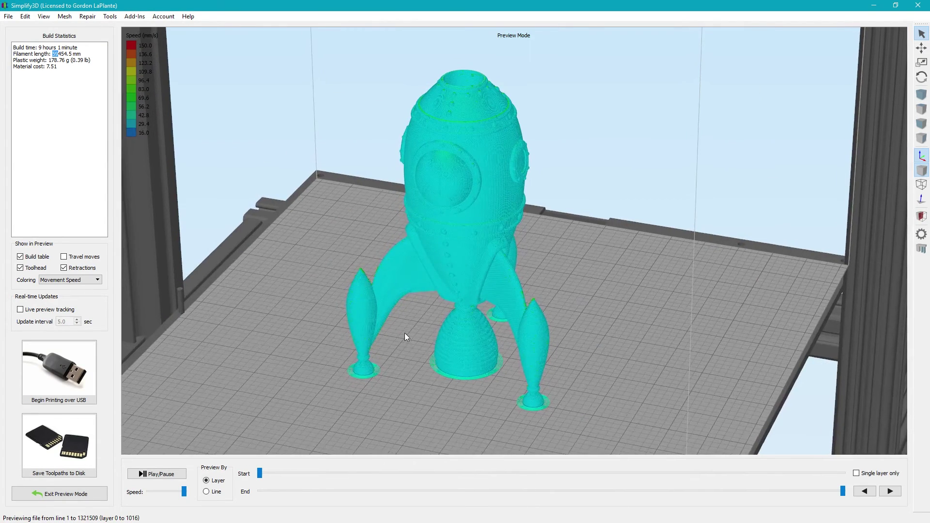
pyautogui.moveTo(406, 333); pyautogui.dragTo(481, 312, button='right')
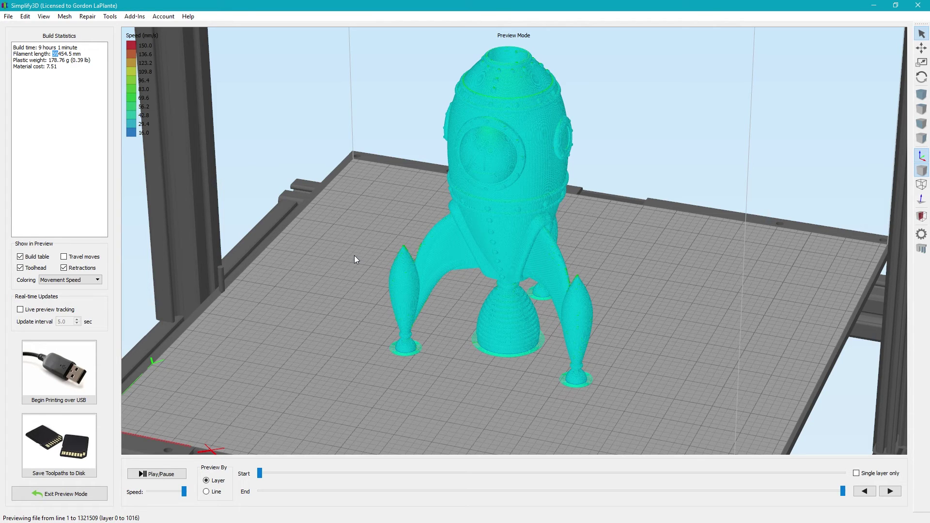
pyautogui.scroll(3, 426, 305)
pyautogui.moveTo(425, 306); pyautogui.dragTo(496, 308)
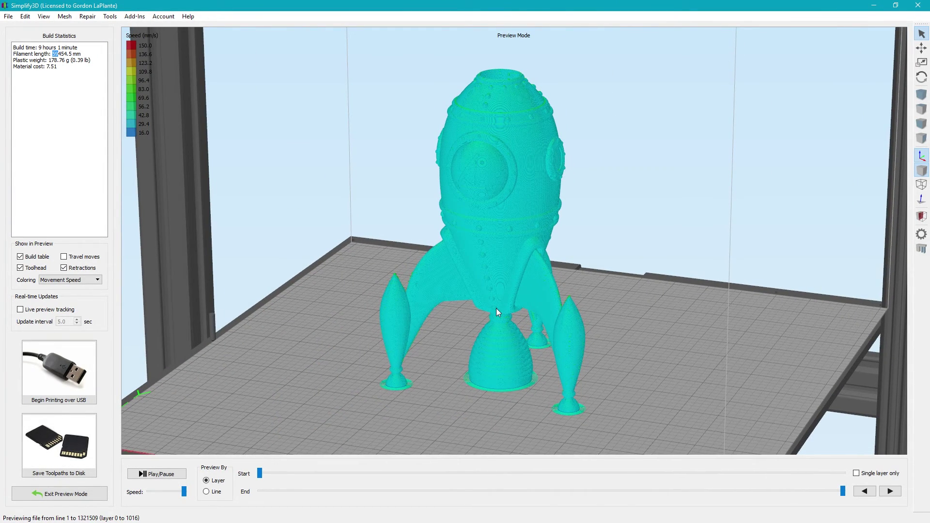
pyautogui.moveTo(499, 307); pyautogui.dragTo(518, 301)
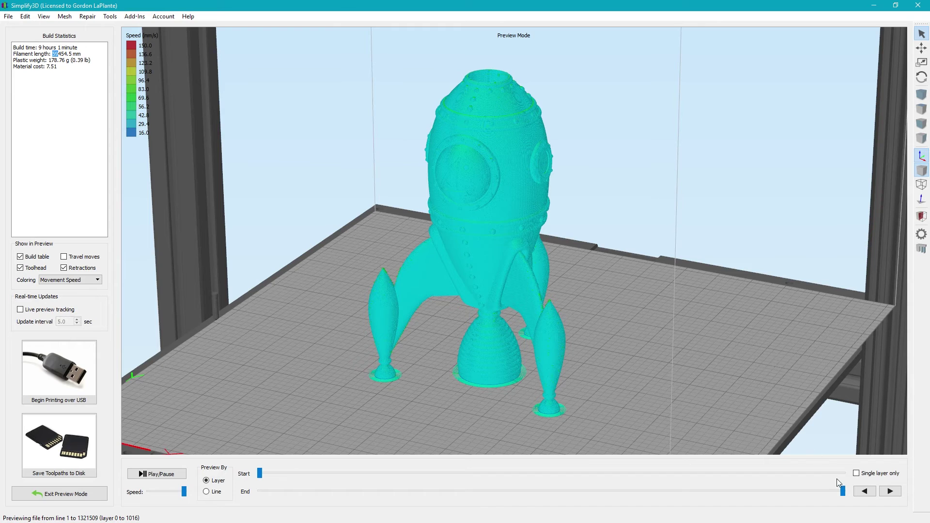
# Limit the preview to layers 0 to 356 and inspect the cross-section through the rocket's legs and body.
pyautogui.moveTo(843, 491); pyautogui.dragTo(522, 492)
pyautogui.moveTo(483, 432); pyautogui.dragTo(496, 303)
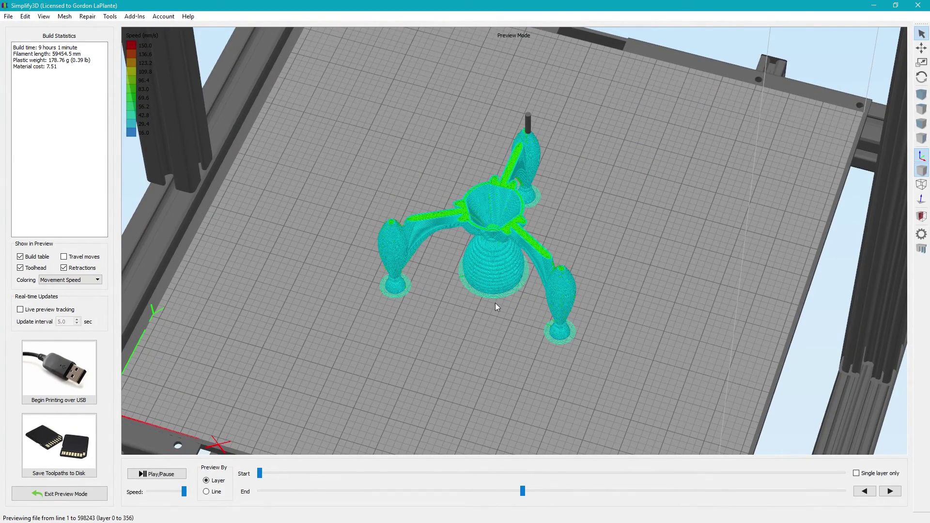
pyautogui.scroll(5, 494, 303)
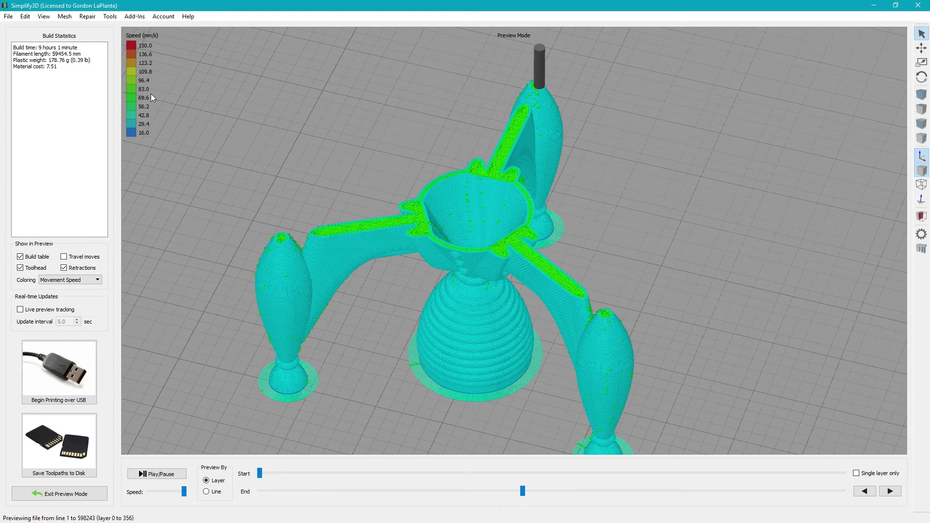
pyautogui.moveTo(446, 277); pyautogui.dragTo(408, 303)
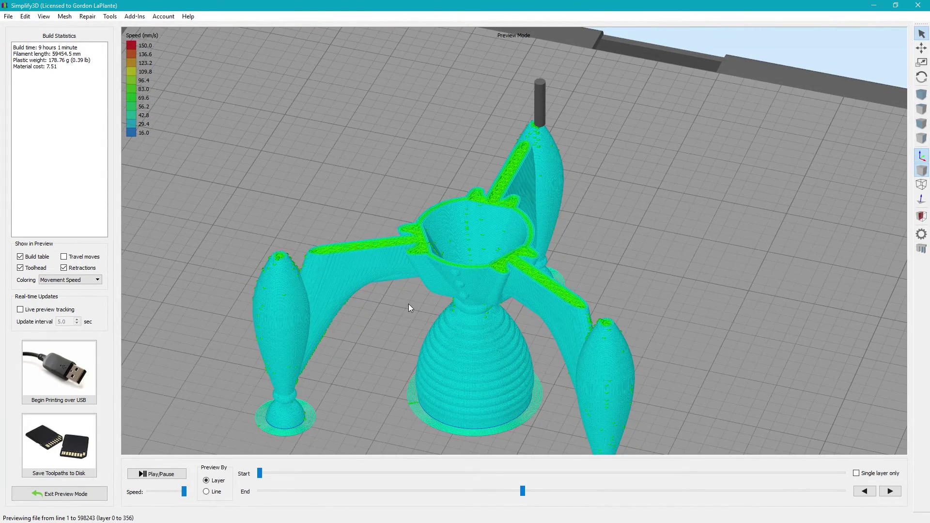
# Color the preview by Active Toolhead, switch it to Feature Type, and examine the perimeters, infill and brim.
pyautogui.click(71, 280)
pyautogui.click(66, 296)
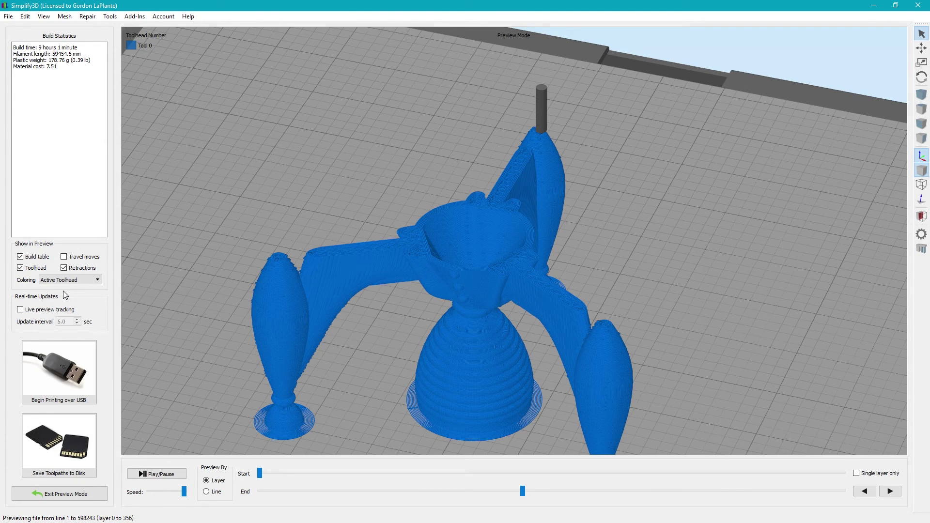
pyautogui.click(89, 280)
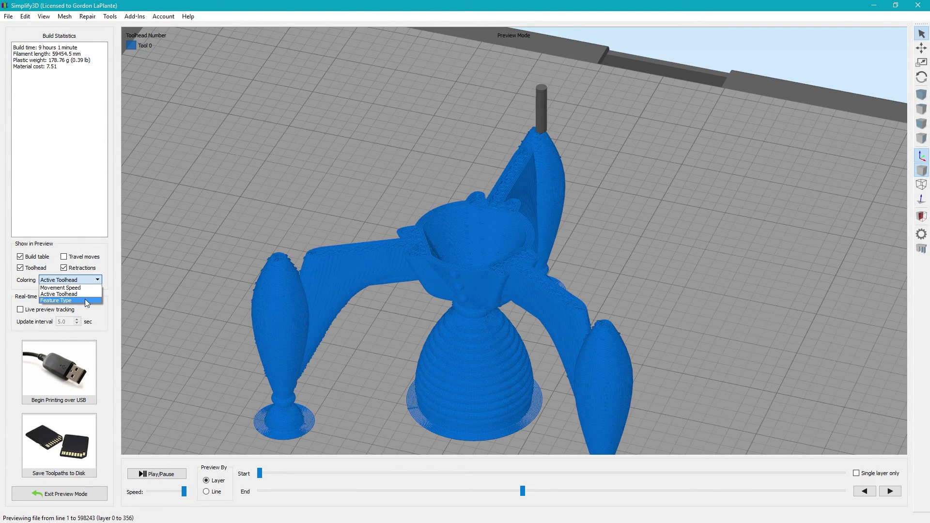
pyautogui.click(85, 300)
pyautogui.moveTo(409, 234); pyautogui.dragTo(449, 232)
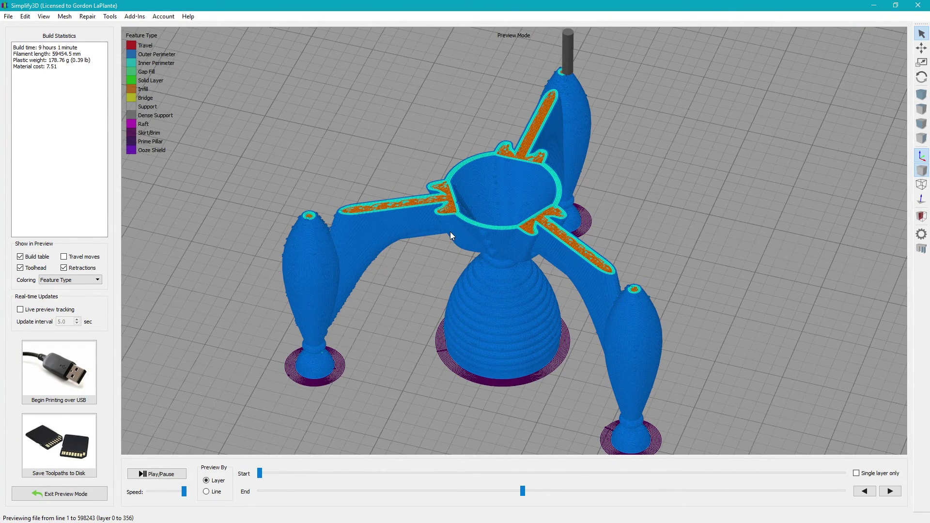
pyautogui.moveTo(450, 231); pyautogui.dragTo(451, 246)
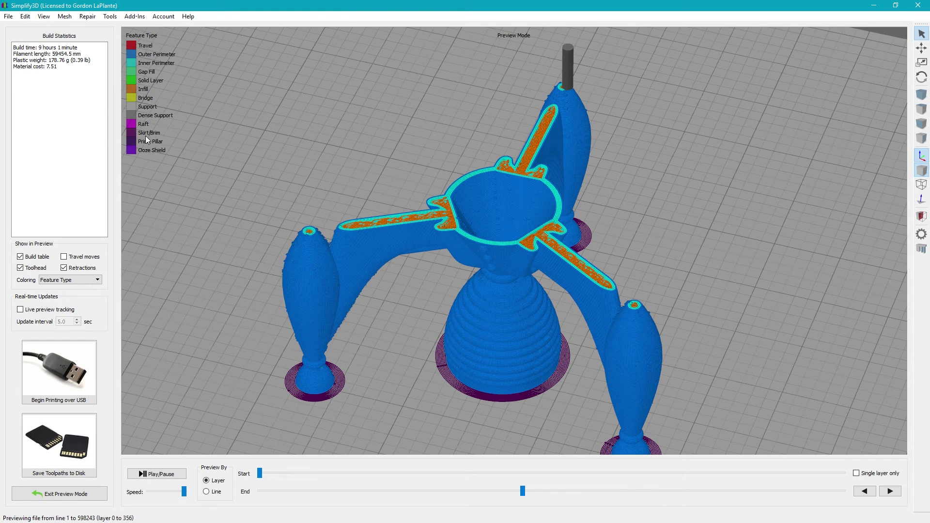
pyautogui.moveTo(429, 346); pyautogui.dragTo(427, 334)
# Set the preview coloring back to Movement Speed.
pyautogui.click(71, 280)
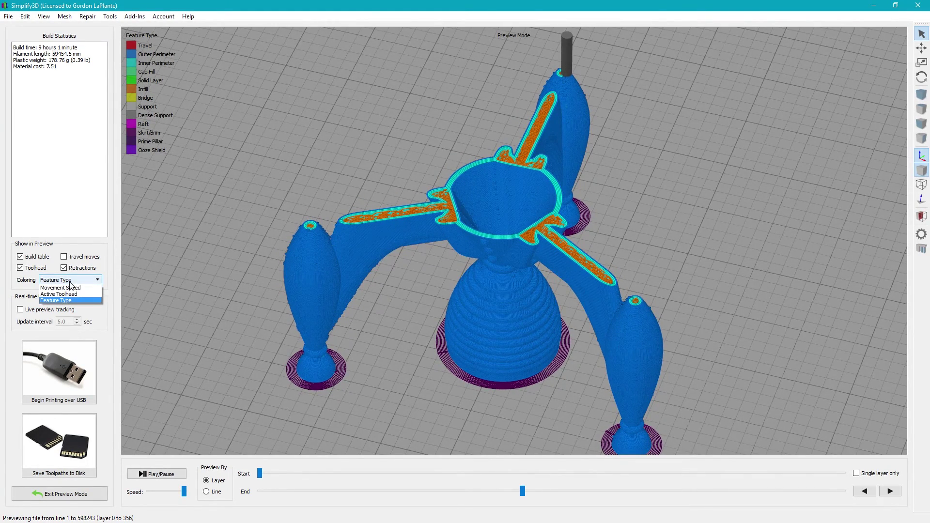
pyautogui.click(71, 288)
pyautogui.moveTo(494, 313)
pyautogui.mouseDown()
pyautogui.moveTo(507, 275)
pyautogui.moveTo(501, 327)
pyautogui.mouseUp()
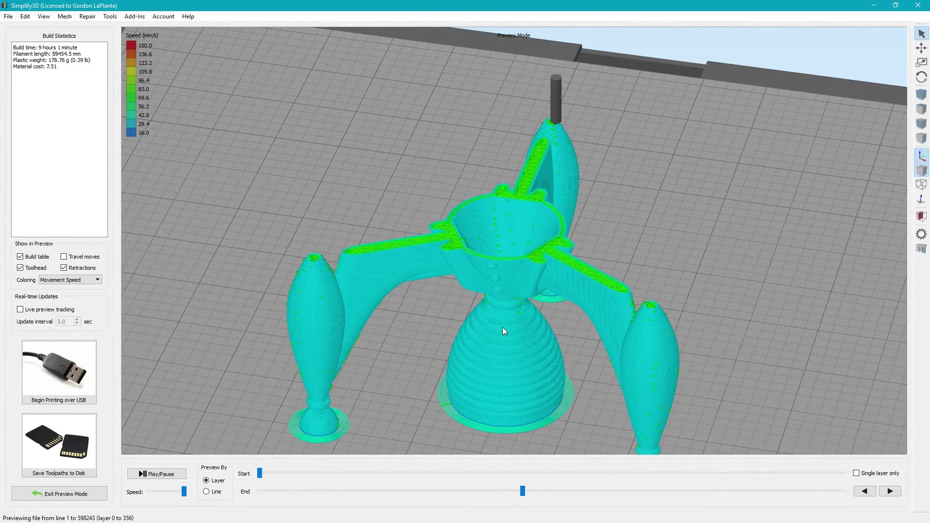
# Limit the preview to layers 0 to 82 and examine the manually placed support inside the engine nozzle up close.
pyautogui.moveTo(501, 327); pyautogui.dragTo(318, 477)
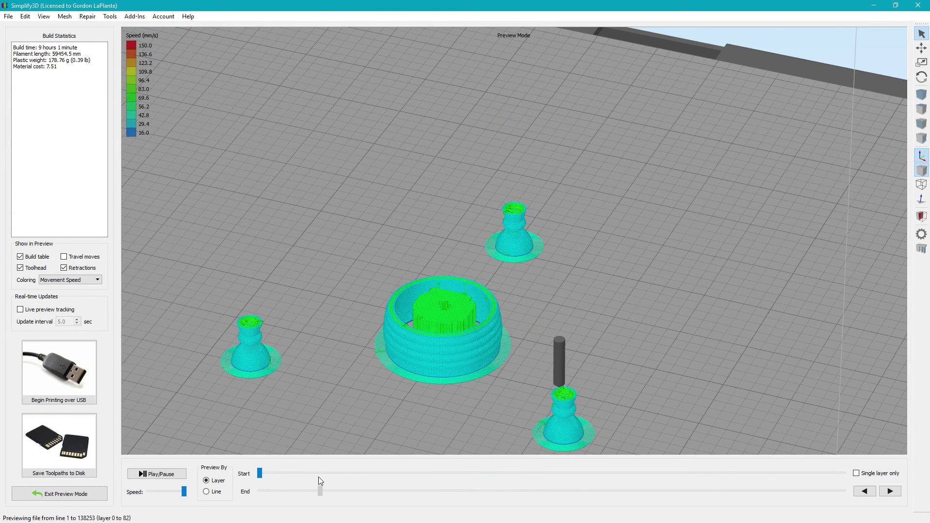
pyautogui.scroll(5, 406, 297)
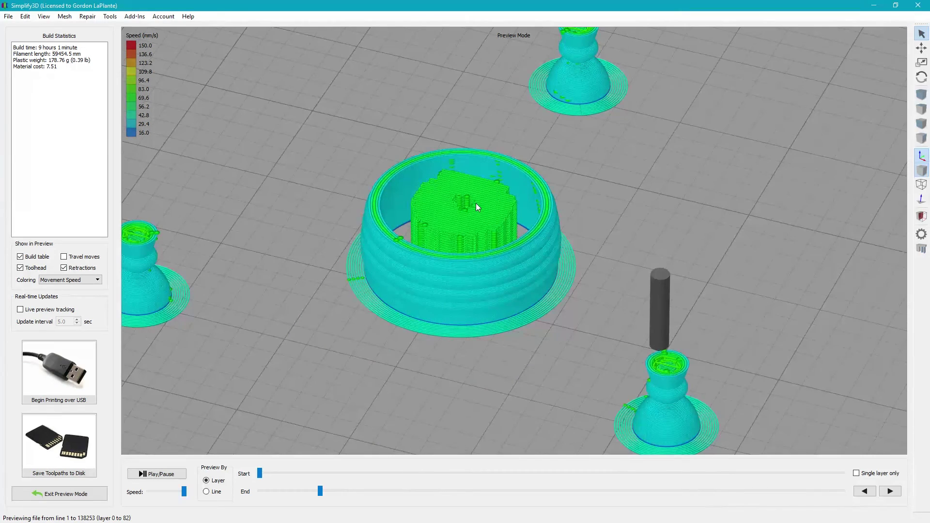
pyautogui.scroll(3, 476, 202)
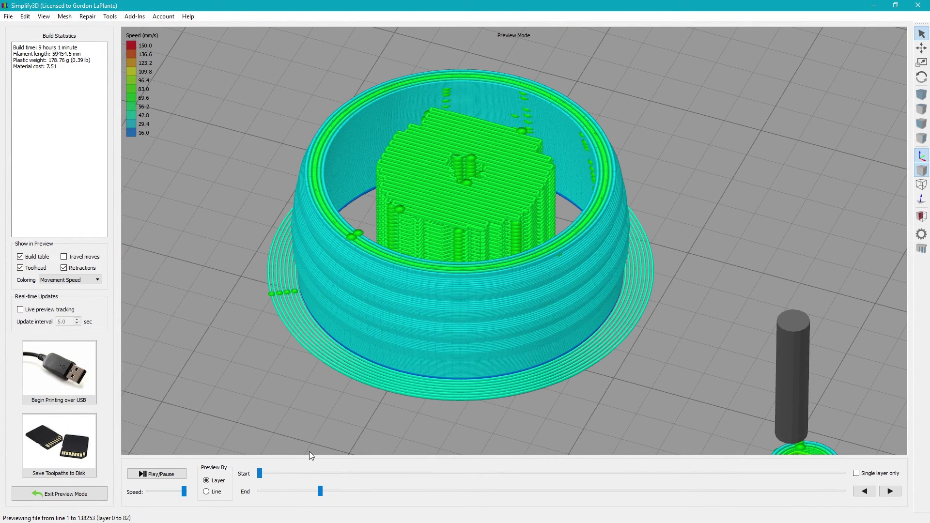
# Move the preview's end layer back to 67 and forward to 81 to compare the support's fill pattern near its top.
pyautogui.moveTo(319, 491); pyautogui.dragTo(309, 491)
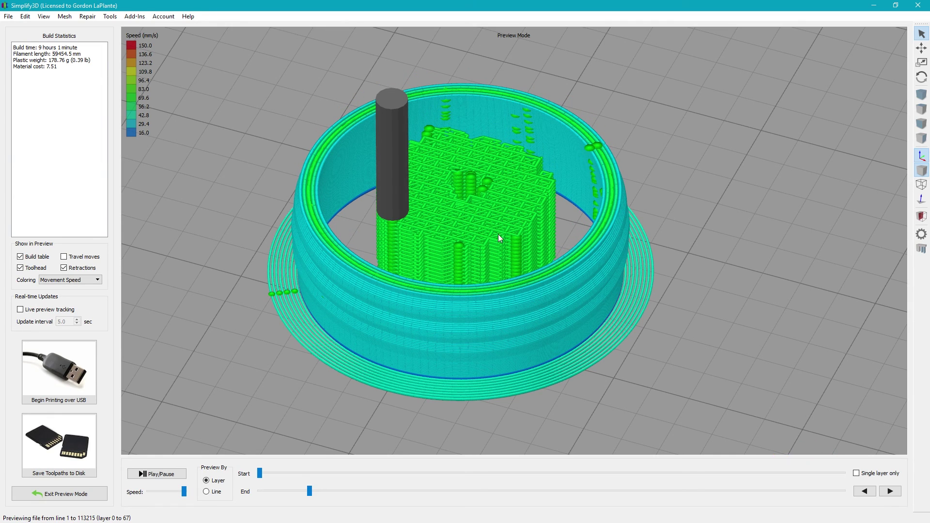
pyautogui.moveTo(309, 492); pyautogui.dragTo(318, 490)
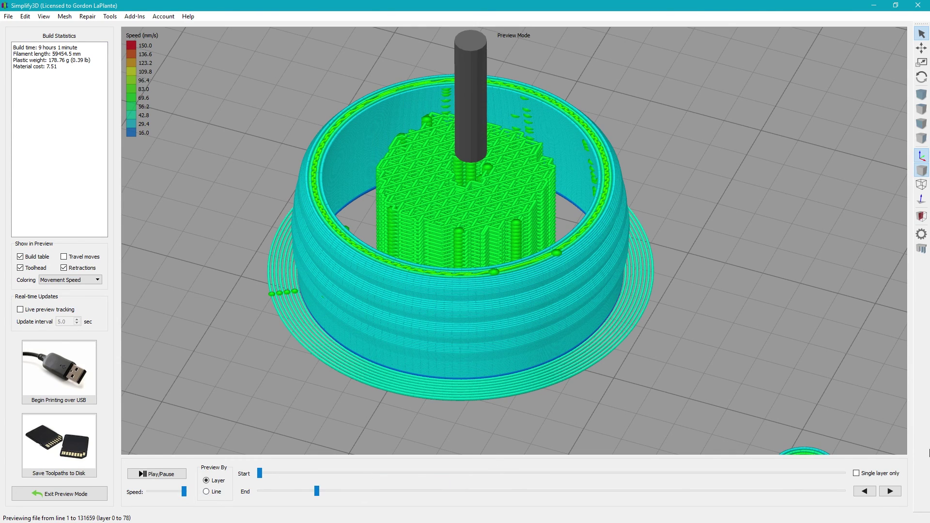
pyautogui.click(889, 491)
pyautogui.click(889, 491)
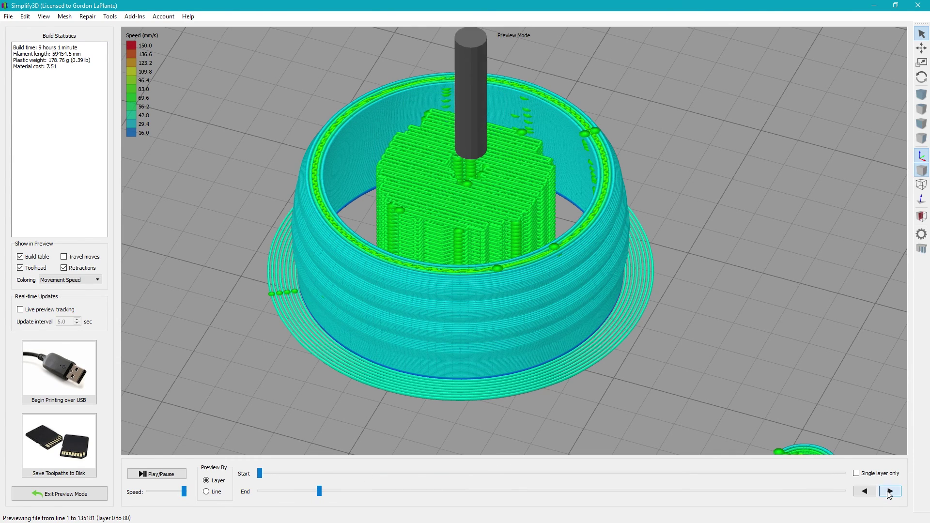
pyautogui.click(889, 491)
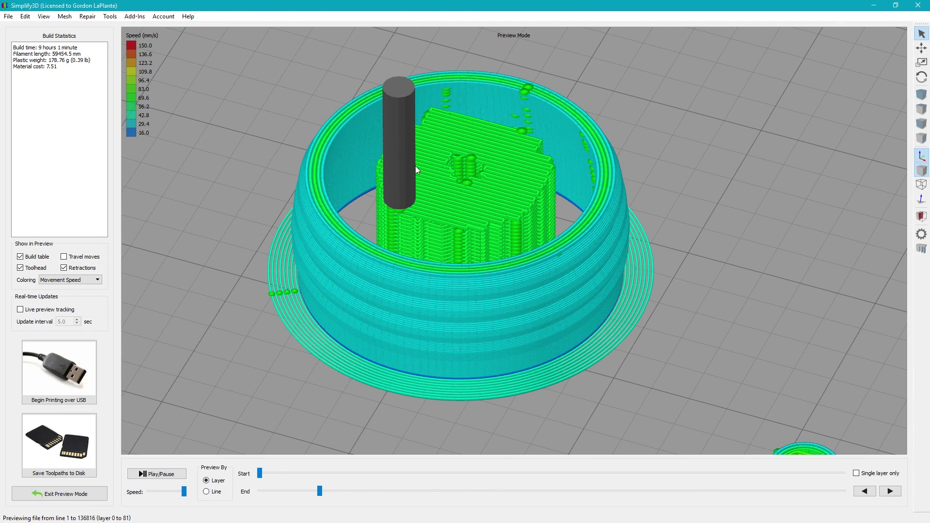